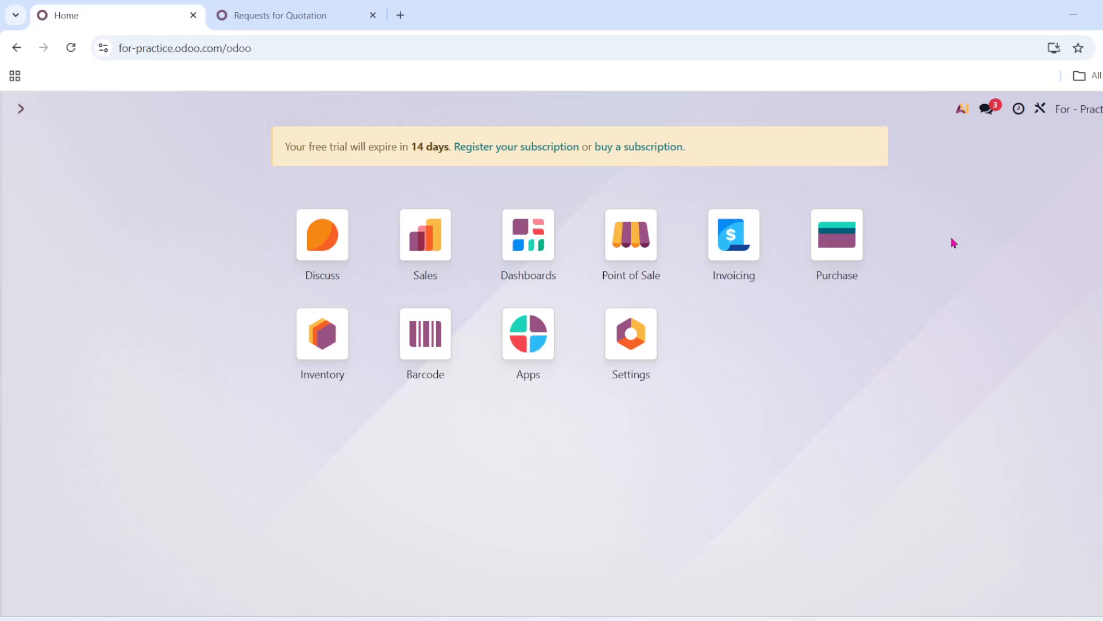
- Open the Purchase app from the home dashboard
scroll(954, 242, "up", 5)
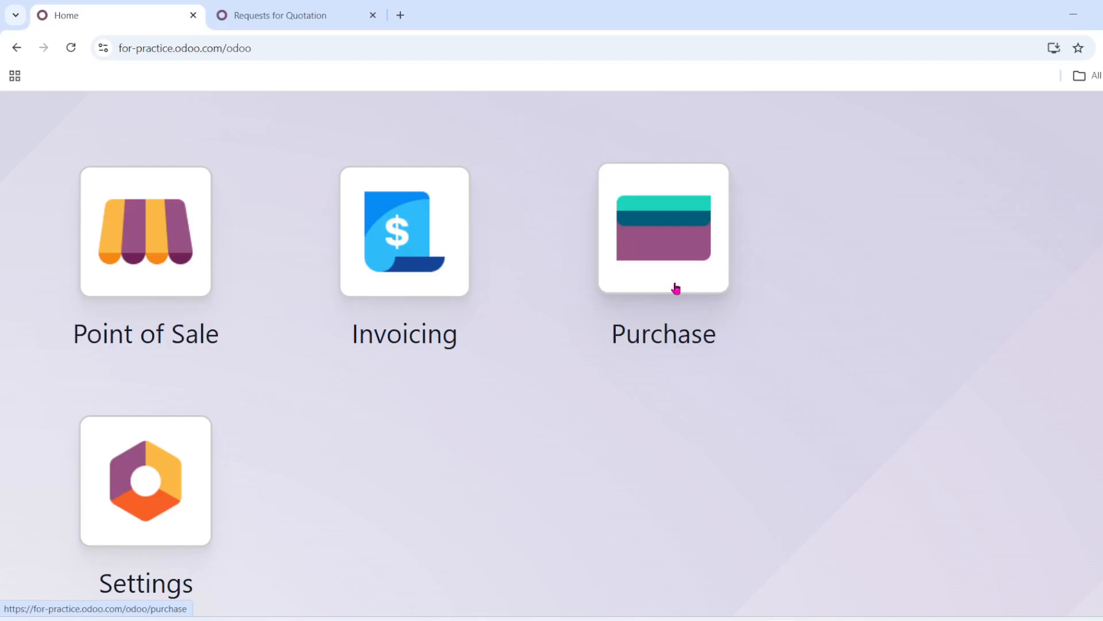
scroll(678, 288, "up", 2)
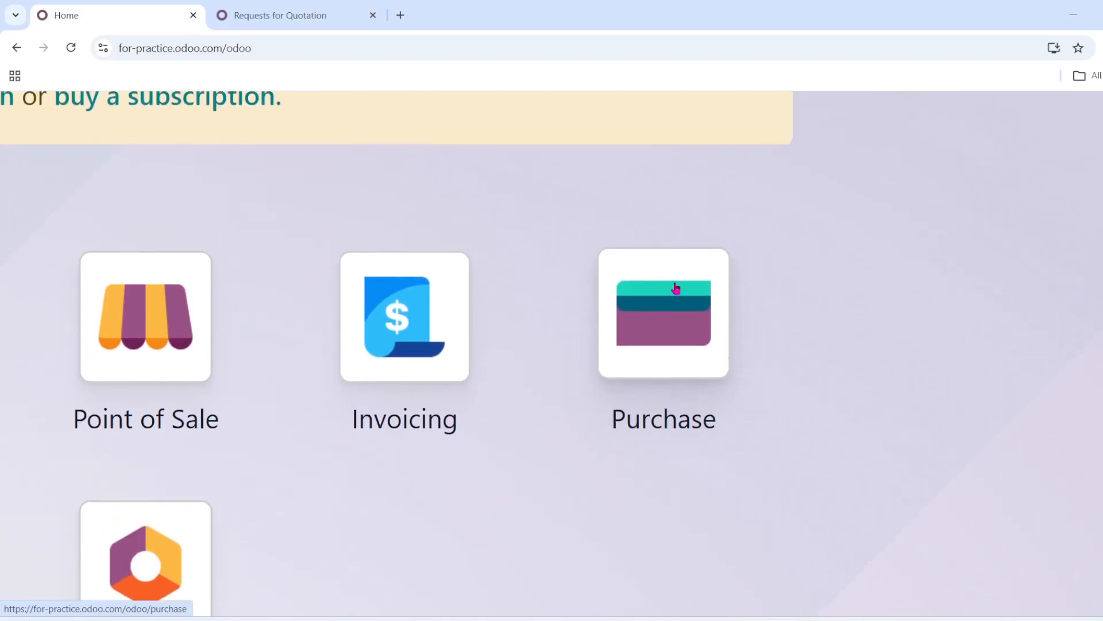
scroll(649, 299, "down", 5)
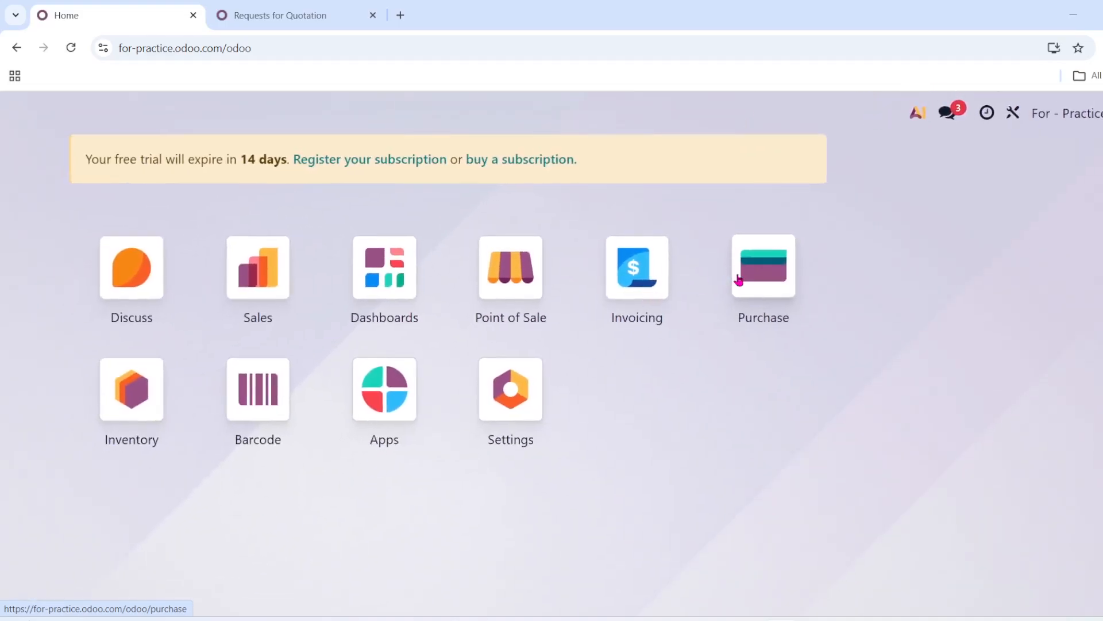
left_click(767, 278)
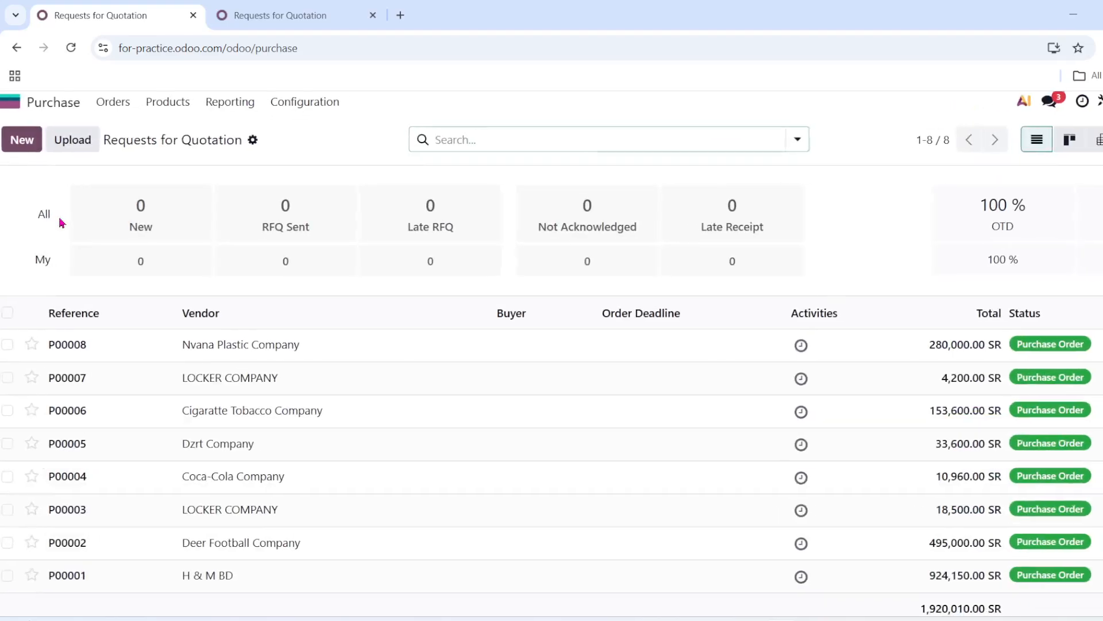
- Open the list of vendors in the Purchase app
left_click(118, 104)
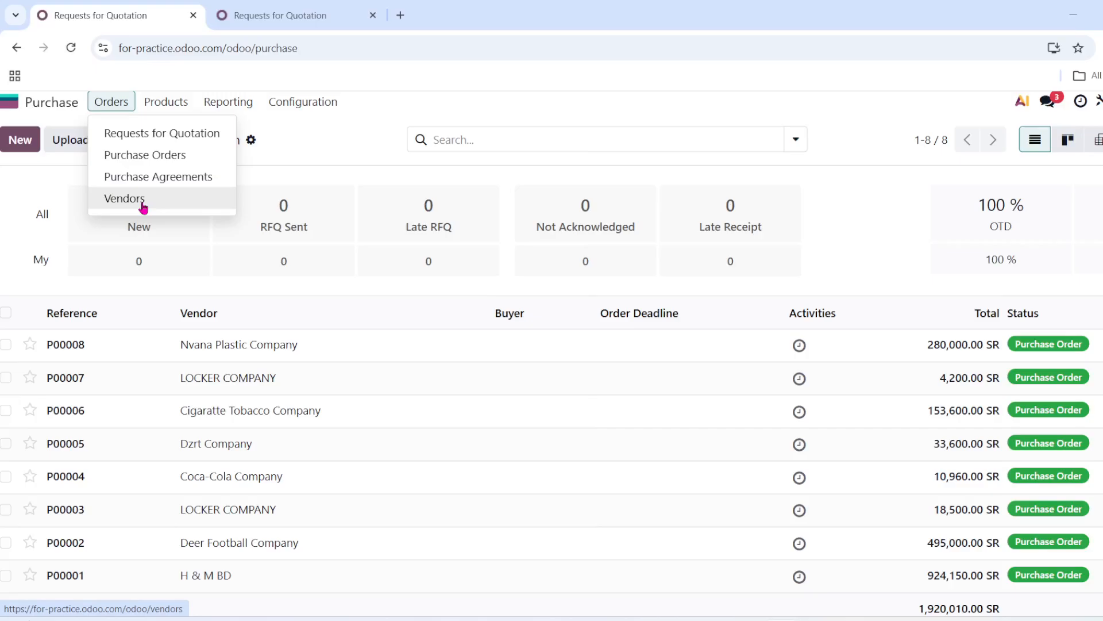
scroll(143, 208, "up", 5)
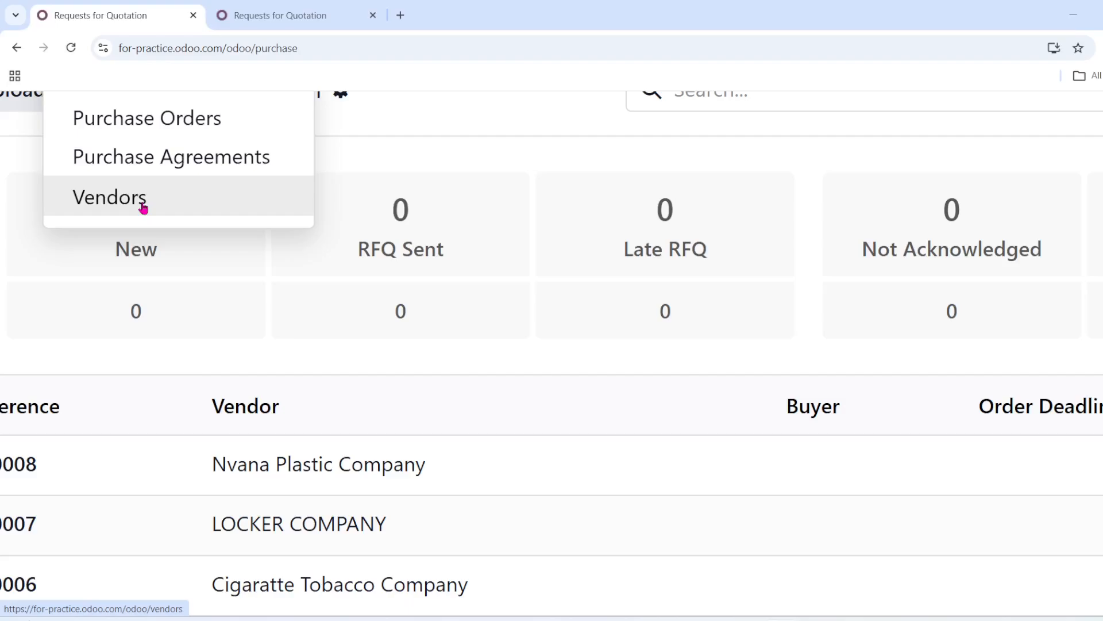
scroll(143, 208, "up", 2)
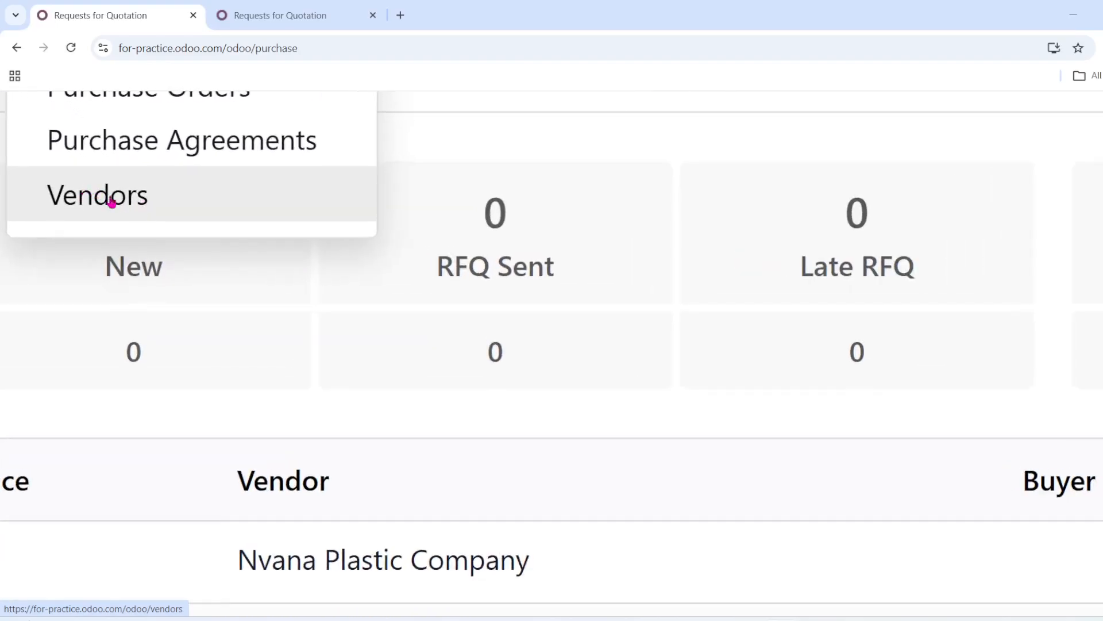
left_click(111, 201)
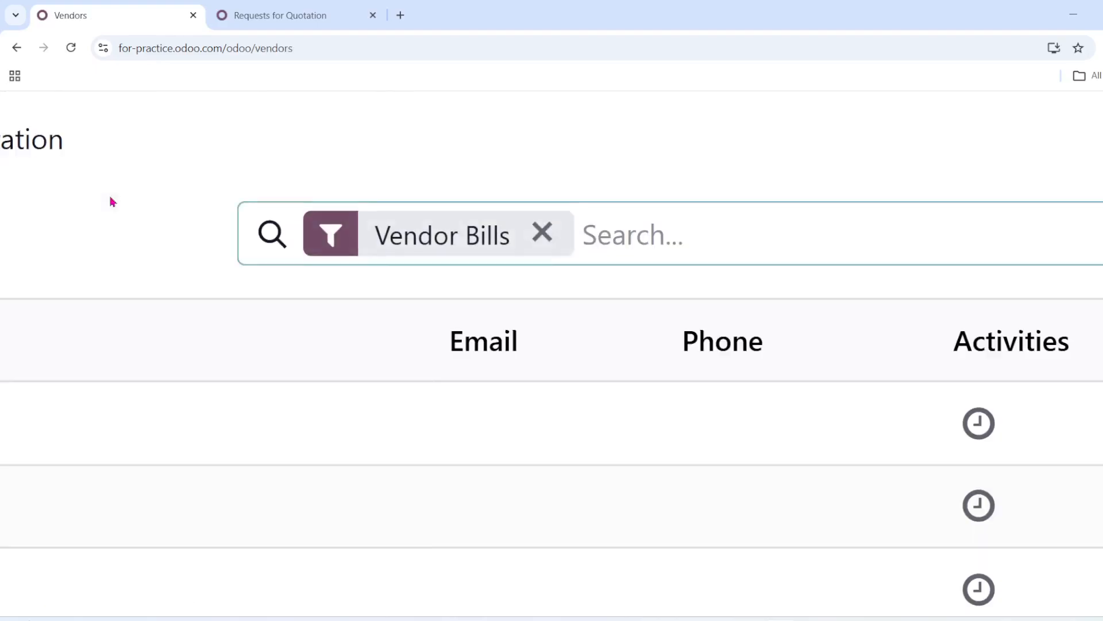
- Start a new vendor record from the vendors list
scroll(112, 202, "down", 5)
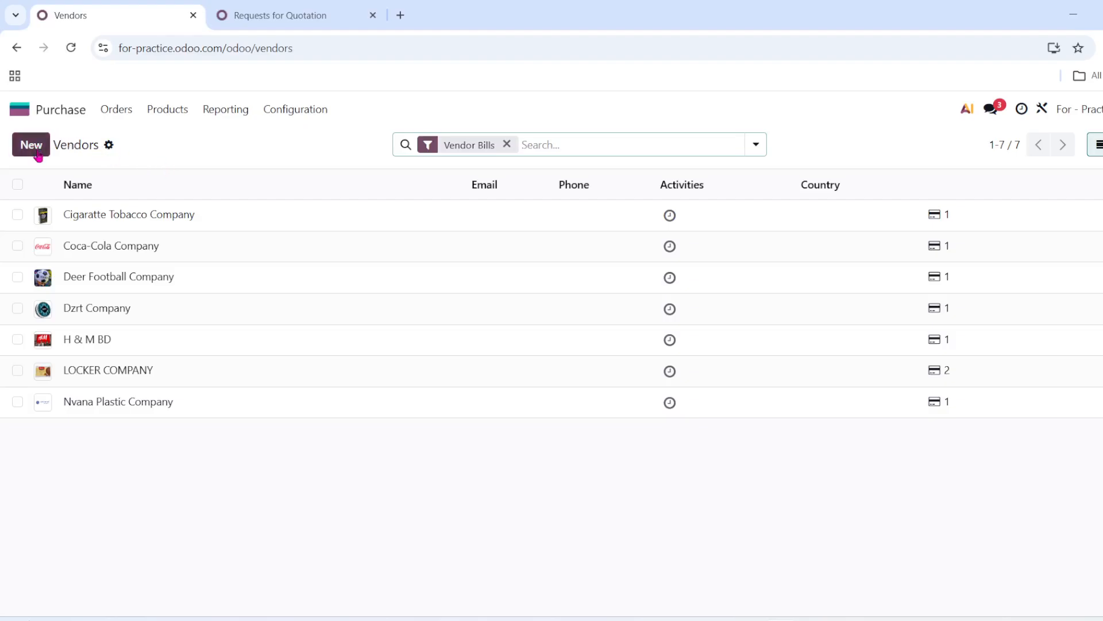
scroll(39, 157, "up", 5)
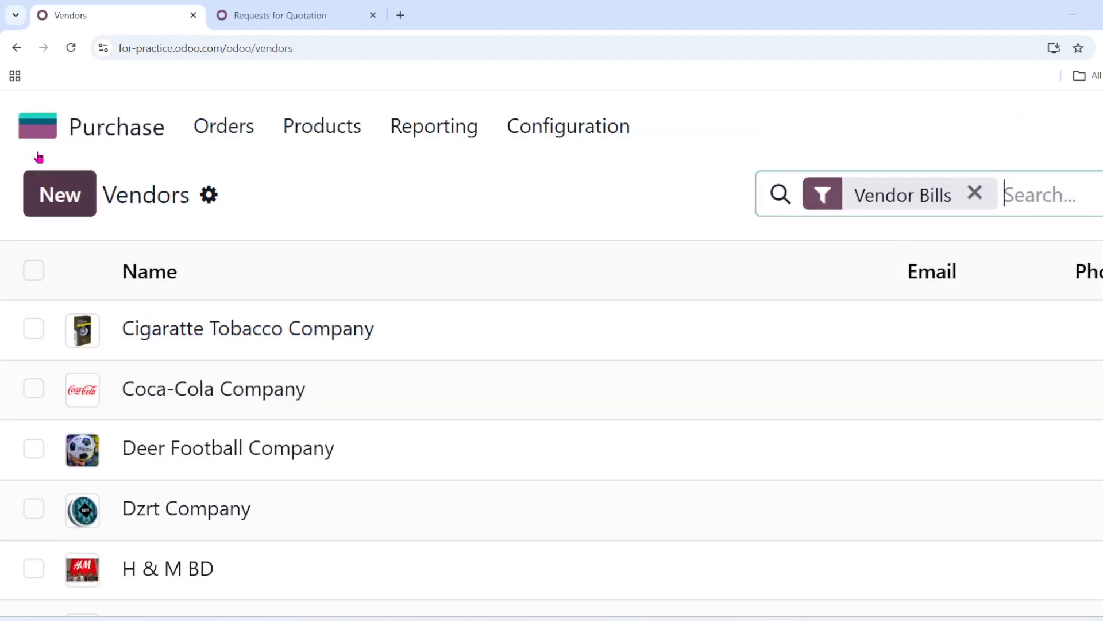
scroll(39, 157, "up", 2)
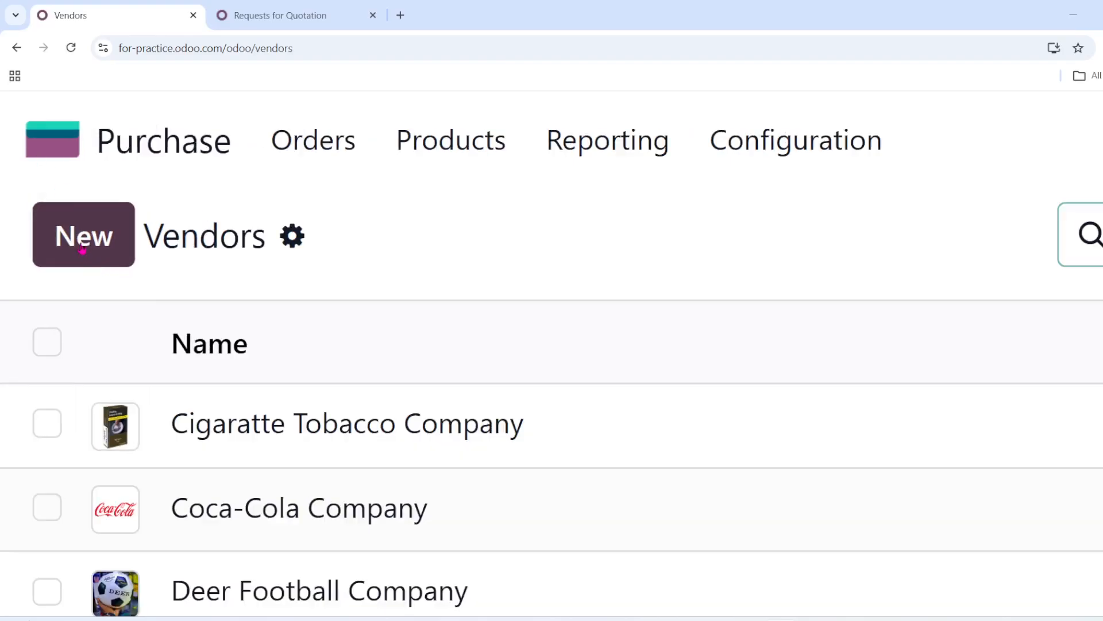
scroll(81, 280, "down", 2)
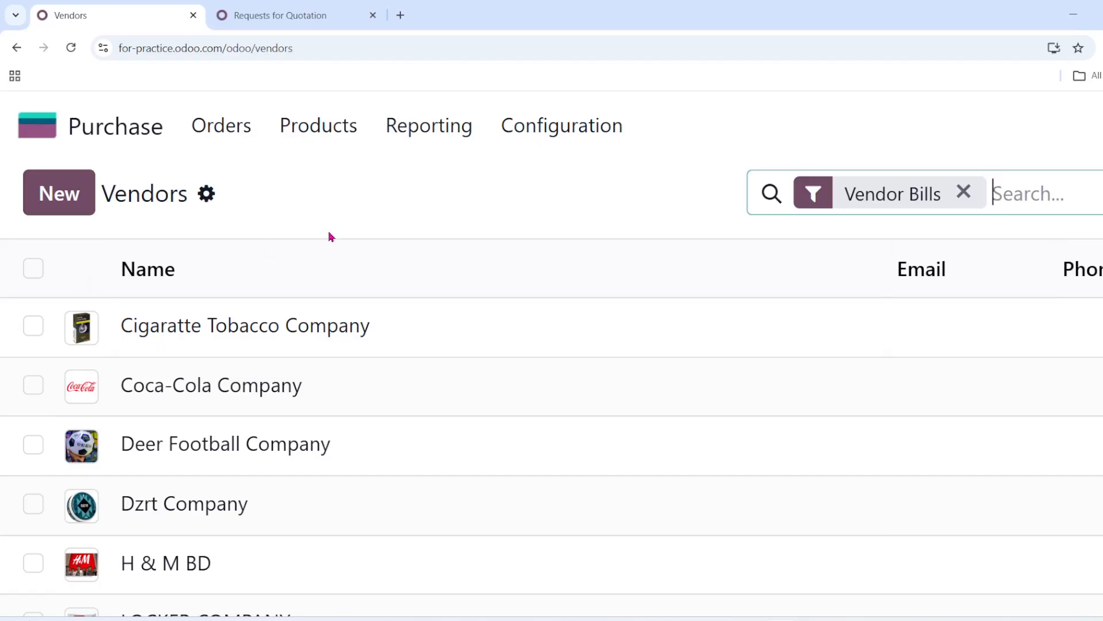
left_click(65, 193)
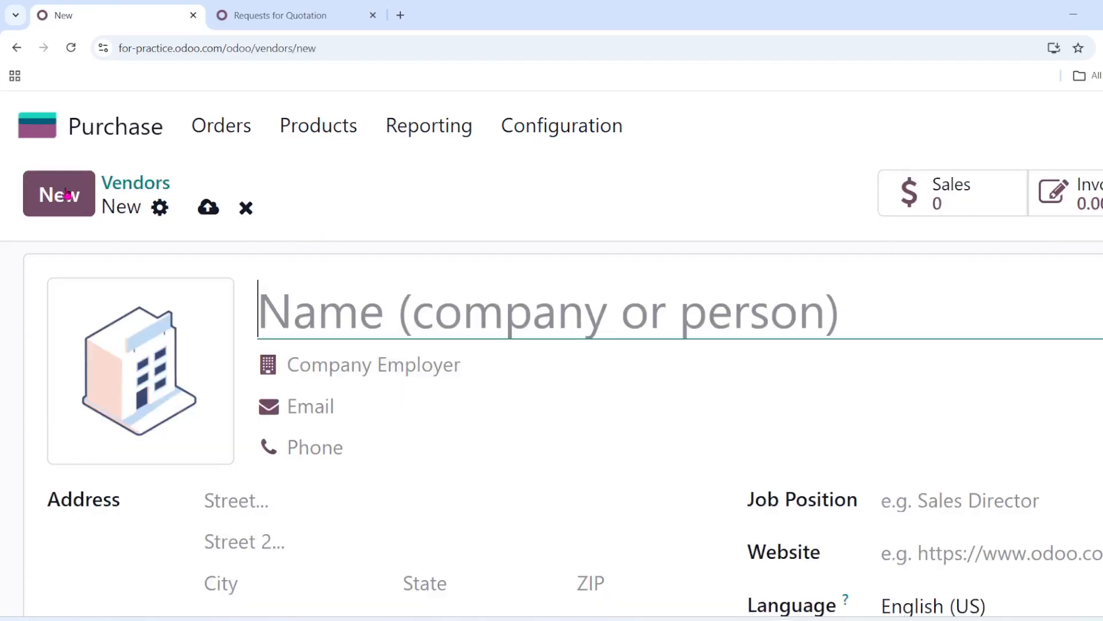
- Name the new vendor Pepsi Company and enter its phone number
scroll(65, 193, "down", 3)
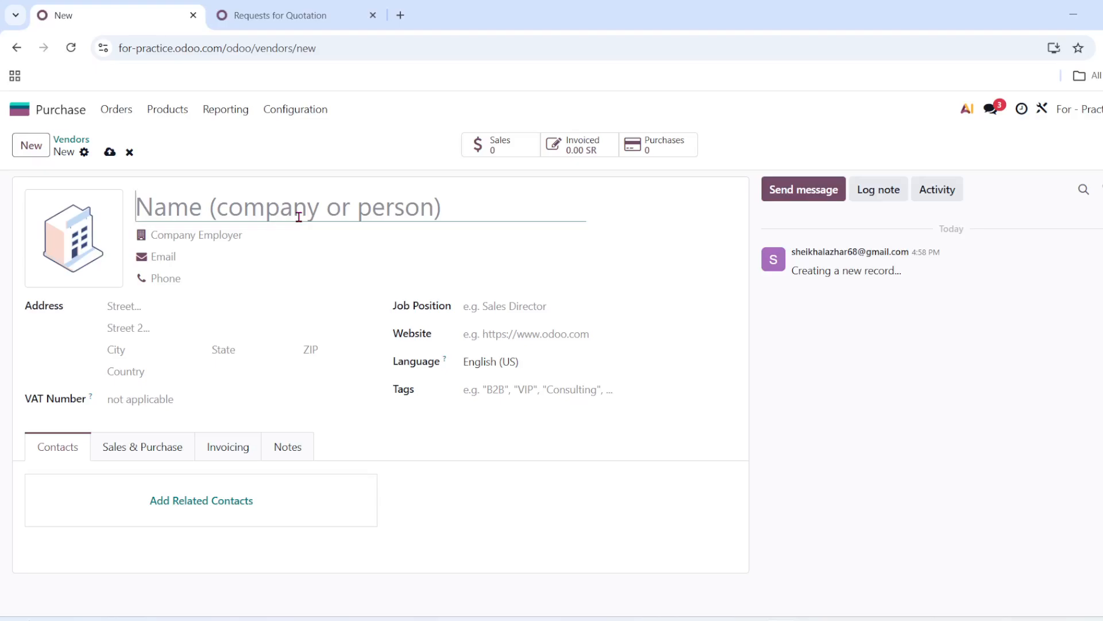
type("Pep")
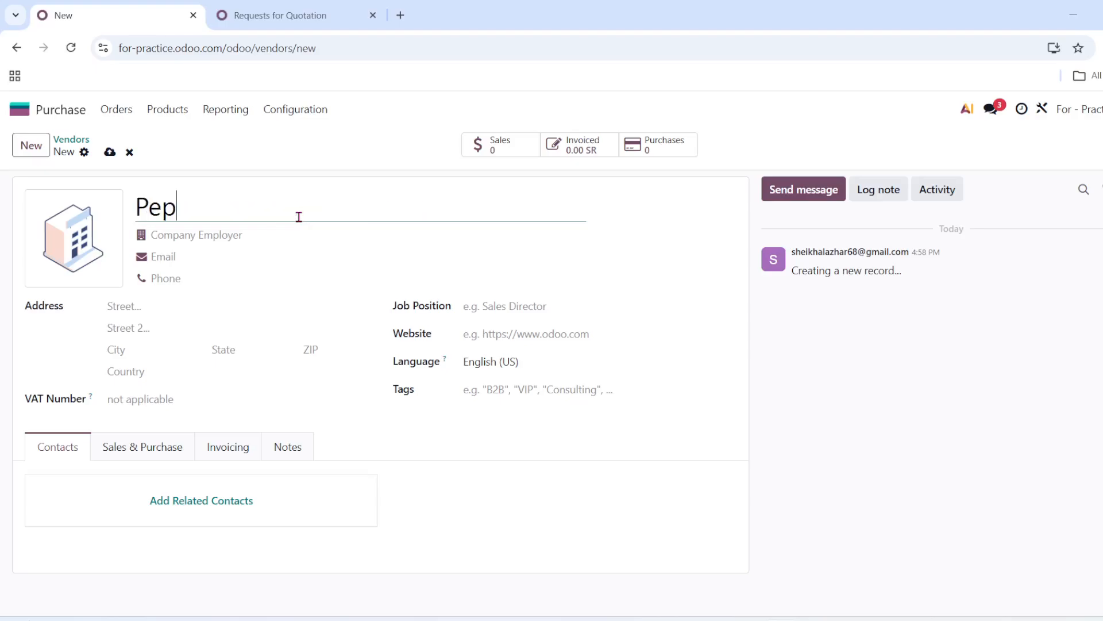
type("si C")
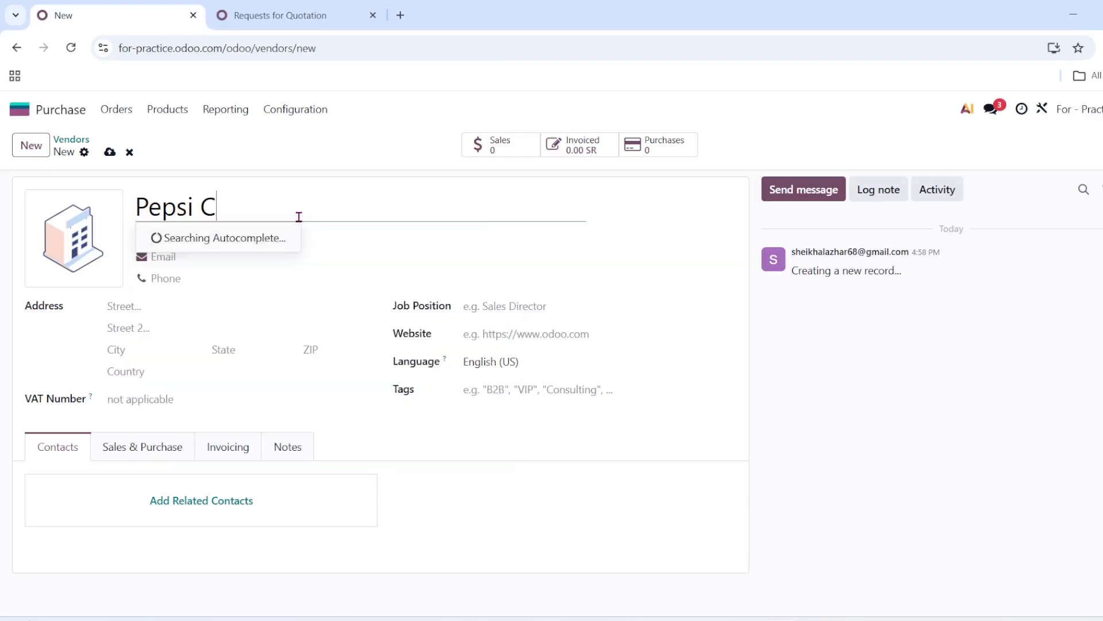
type("ompa")
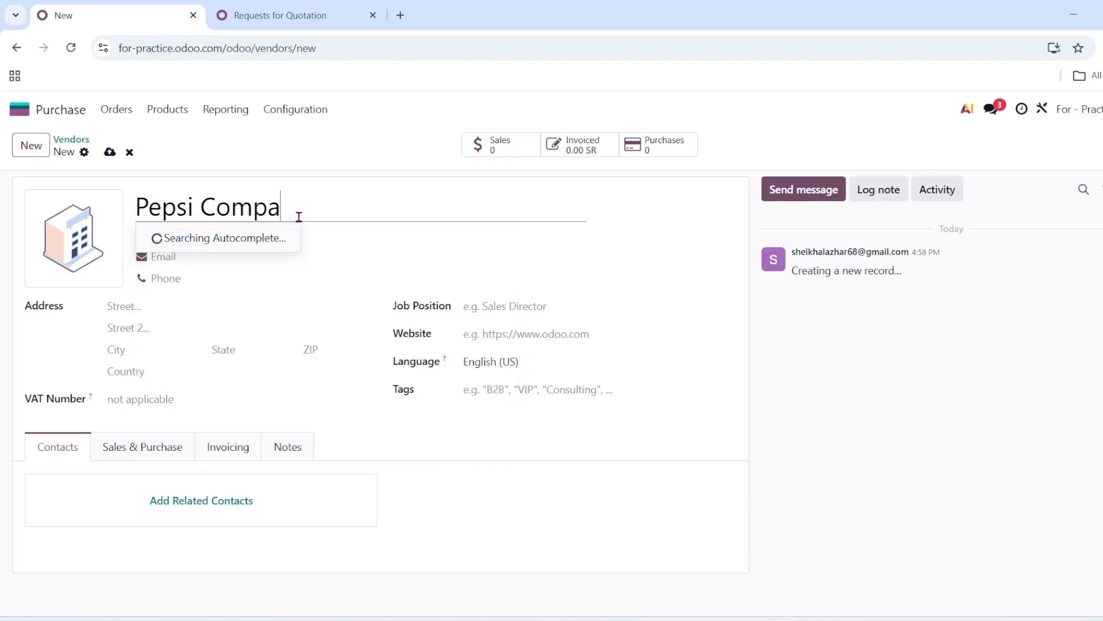
type("ny")
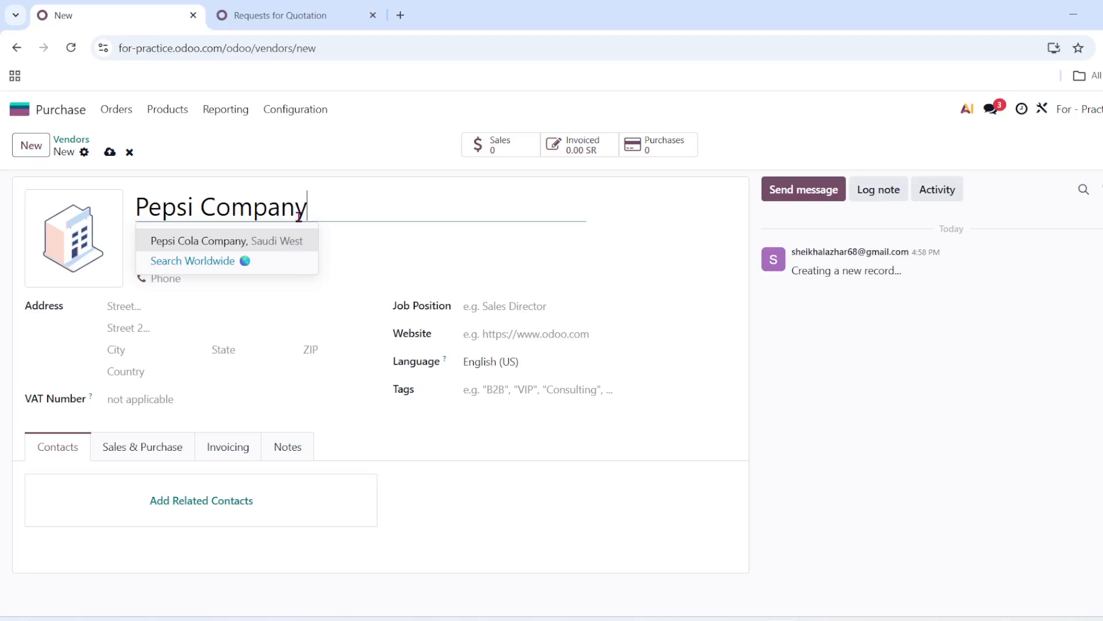
left_click(558, 221)
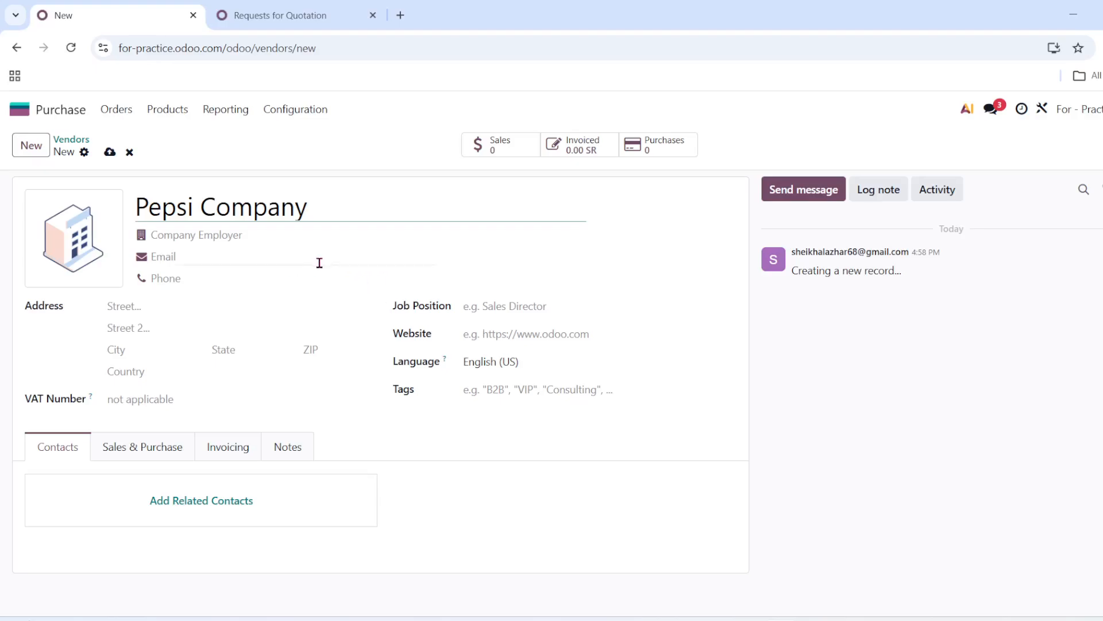
left_click(296, 285)
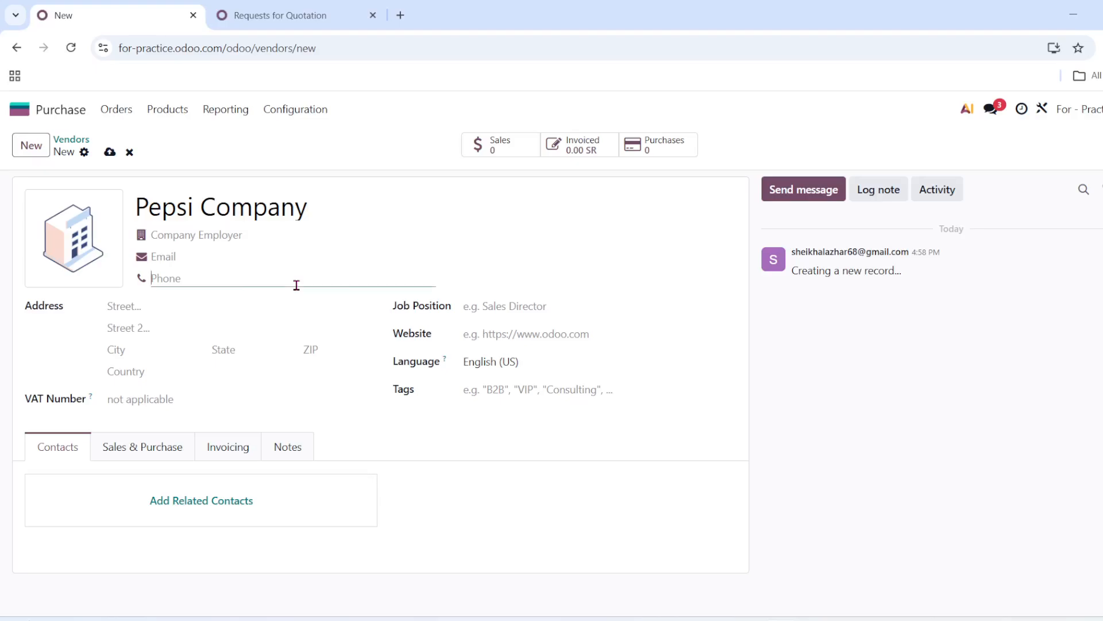
type("552452")
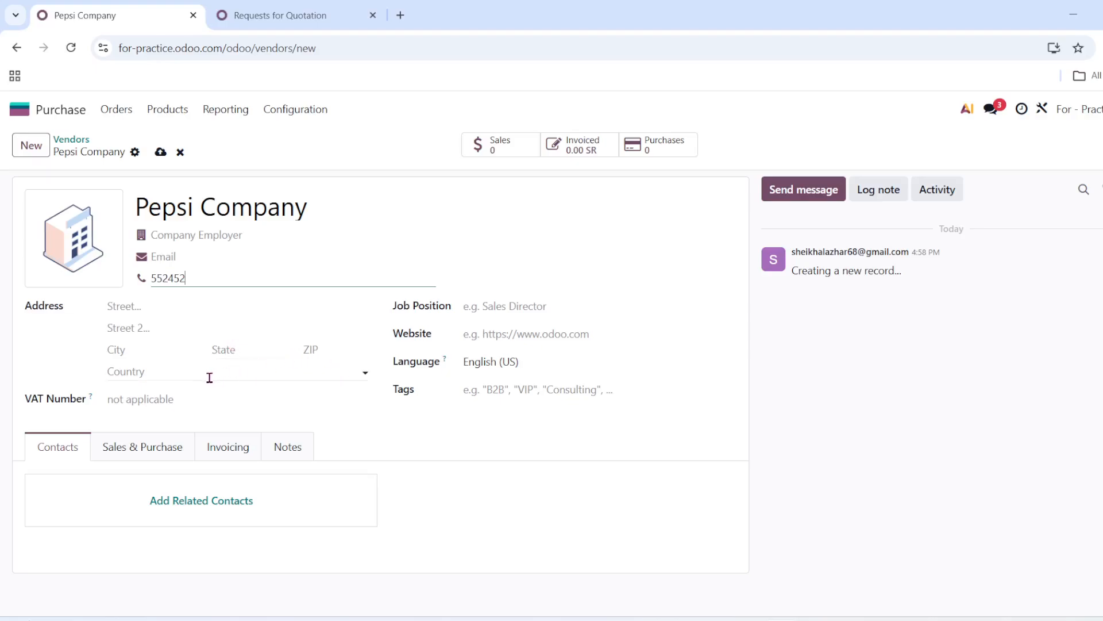
- Upload PEPSI LOGO.webp from the Downloads folder as the vendor's image
left_click(80, 246)
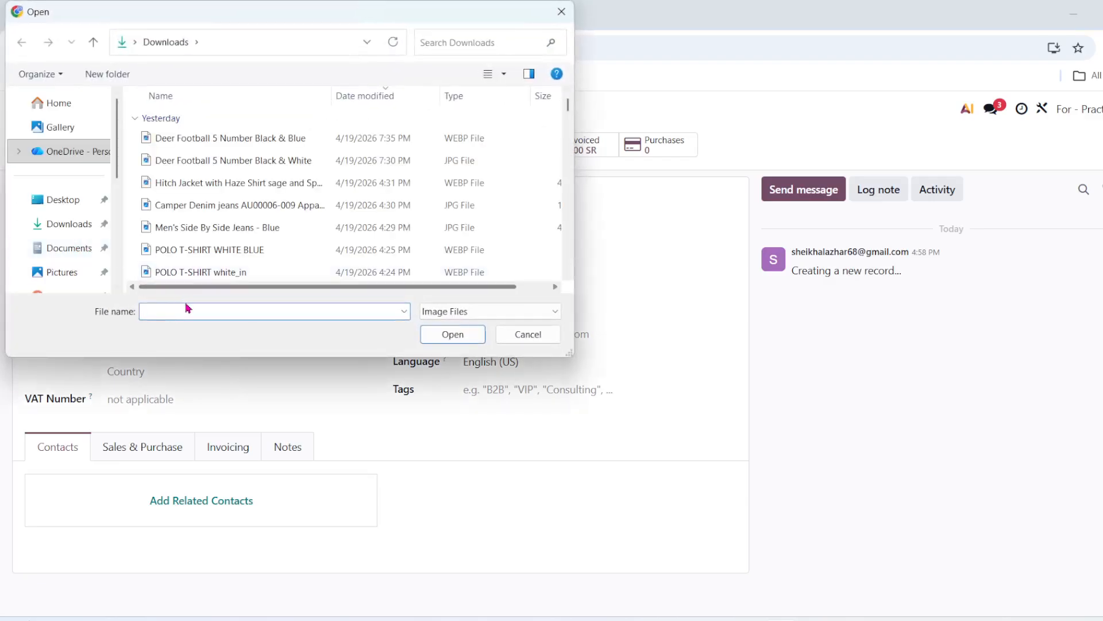
type("p")
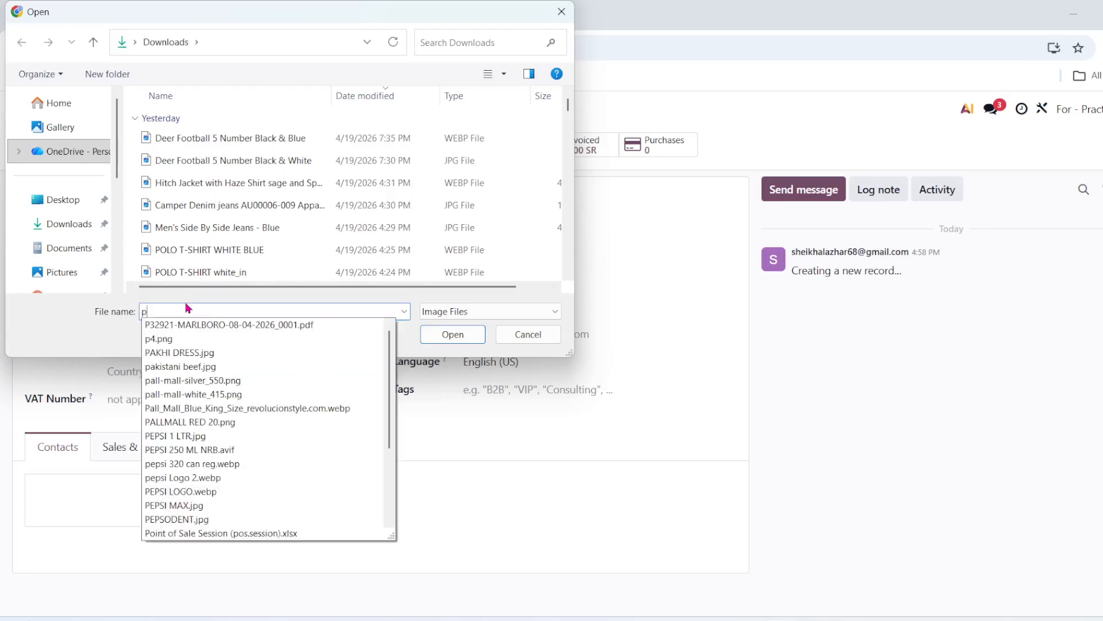
type("e")
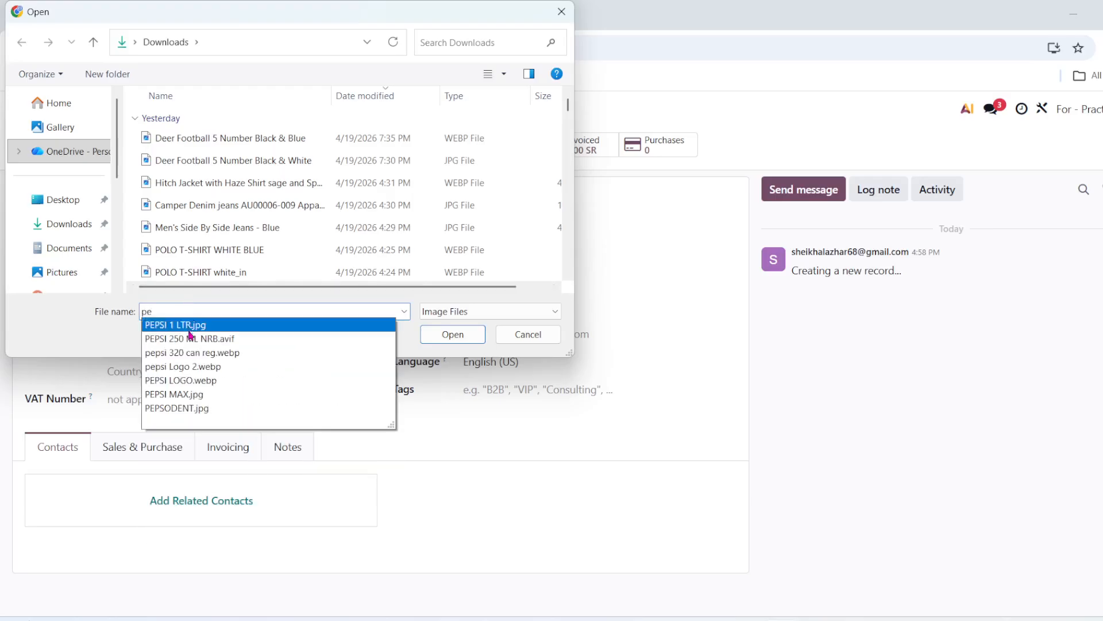
left_click(194, 380)
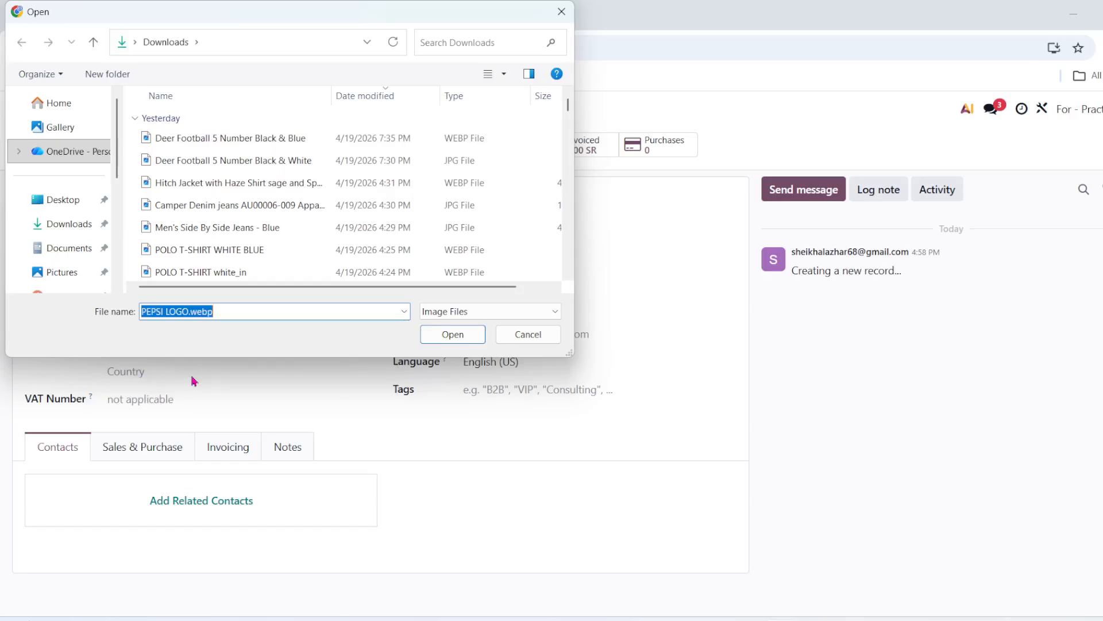
left_click(451, 338)
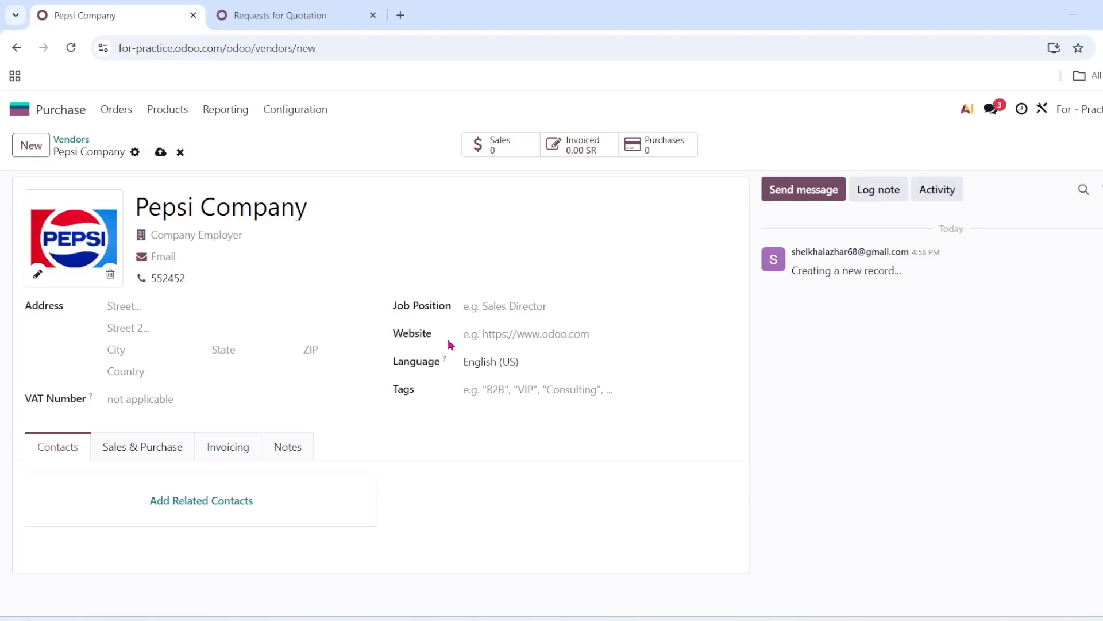
- Set the vendor's job position to Gm and assign the existing Vip tag
left_click(208, 401)
left_click(197, 397)
left_click(530, 308)
left_click(530, 309)
type("Gm")
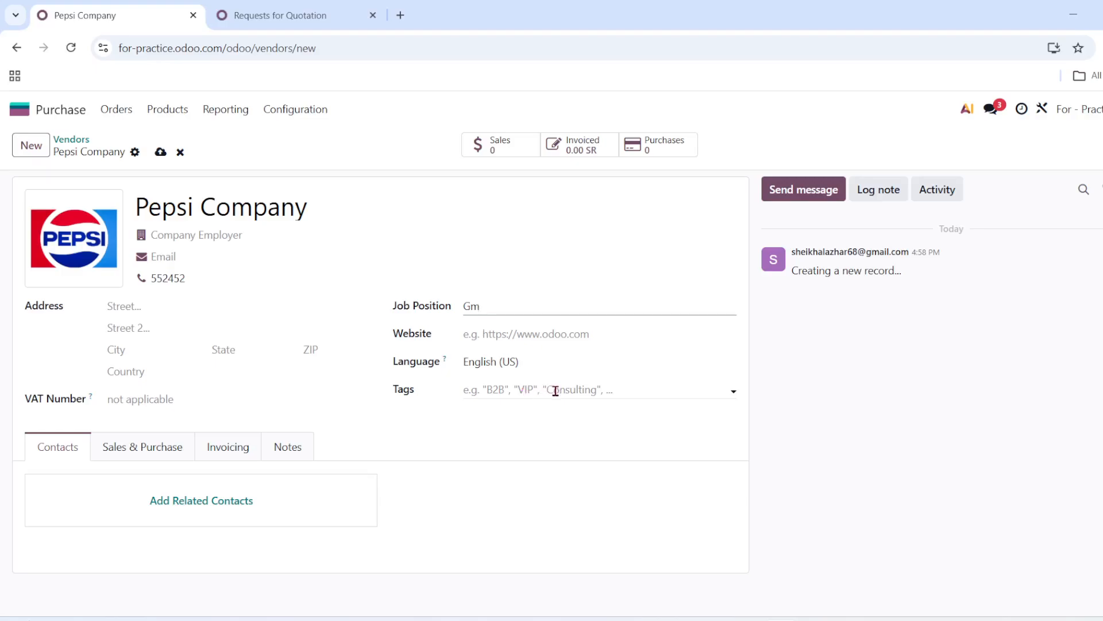
left_click(714, 389)
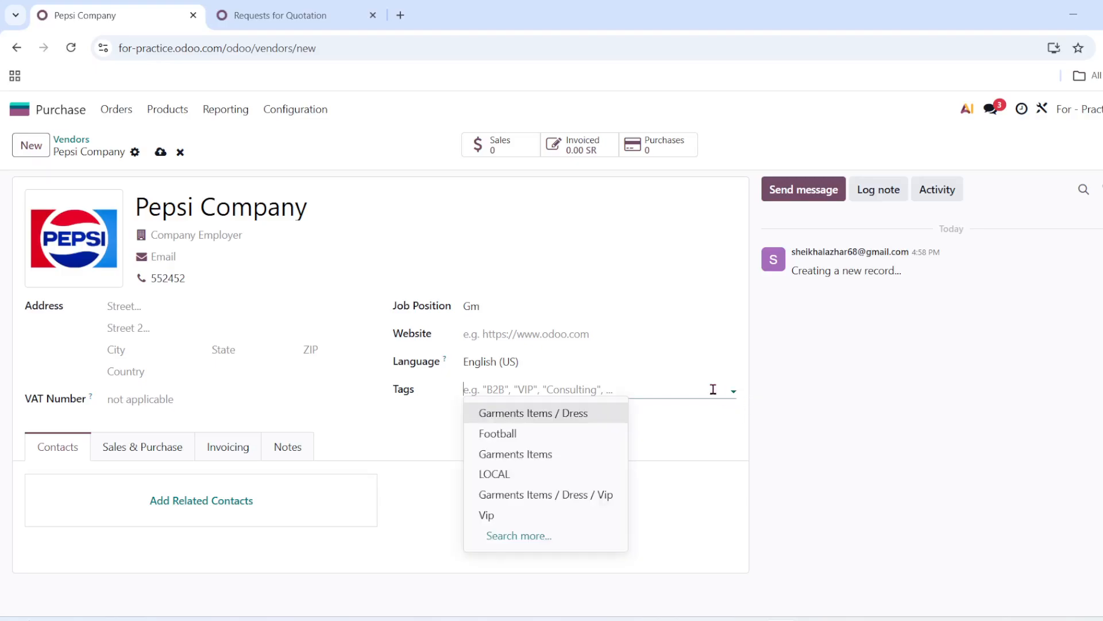
left_click(504, 513)
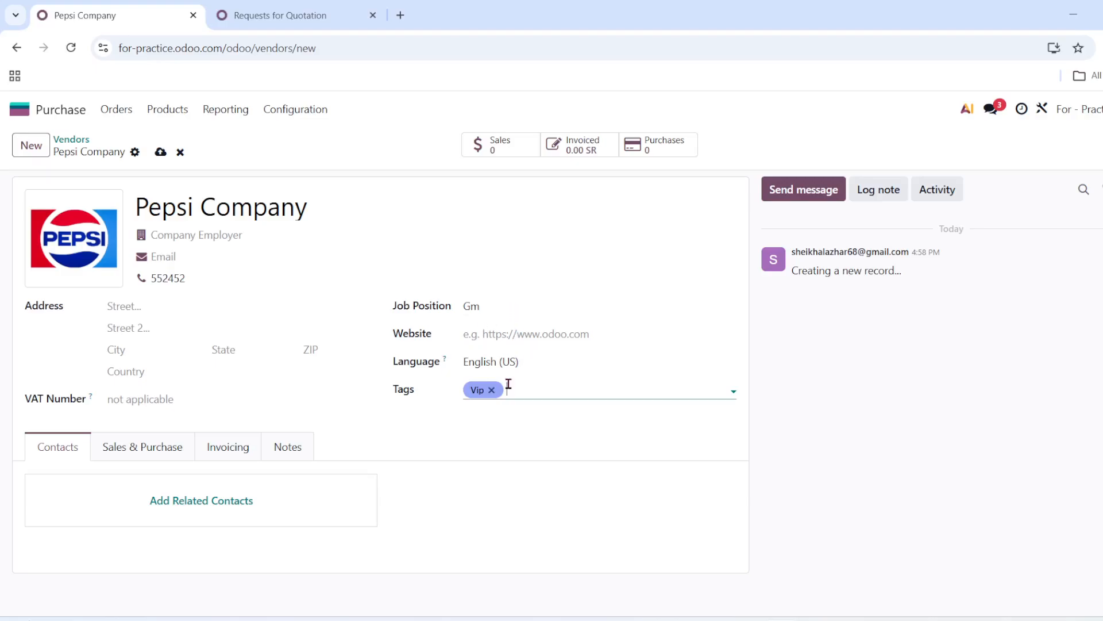
- Show the vendor's Sales & Purchase settings and examine the Purchase options such as Group RFQ, Buyer and Payment Terms
left_click(154, 455)
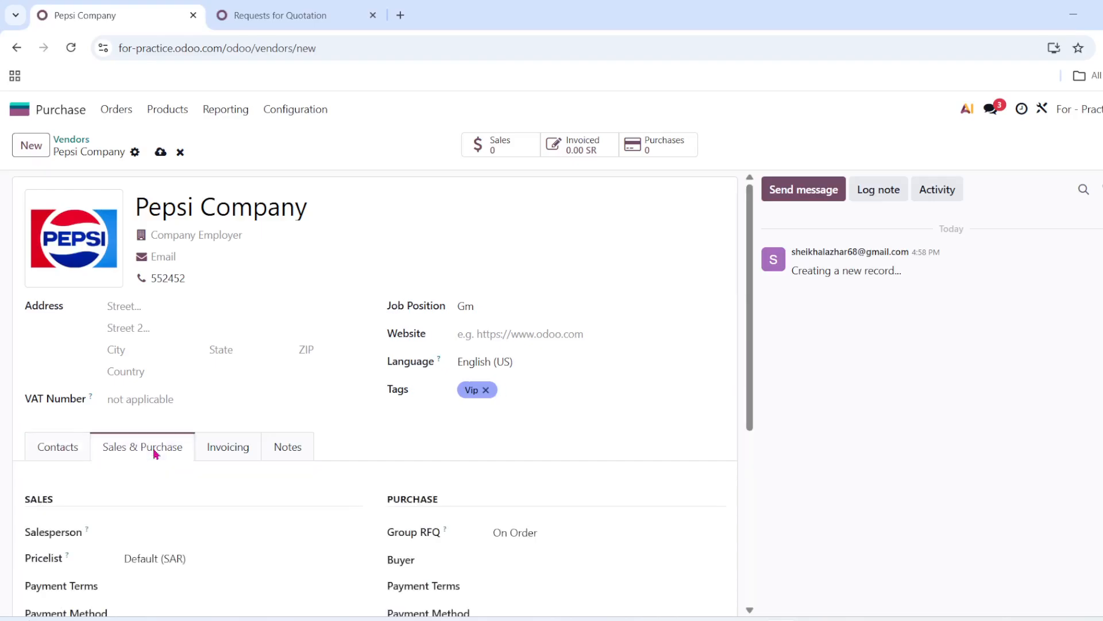
scroll(274, 491, "up", 5, "ctrl")
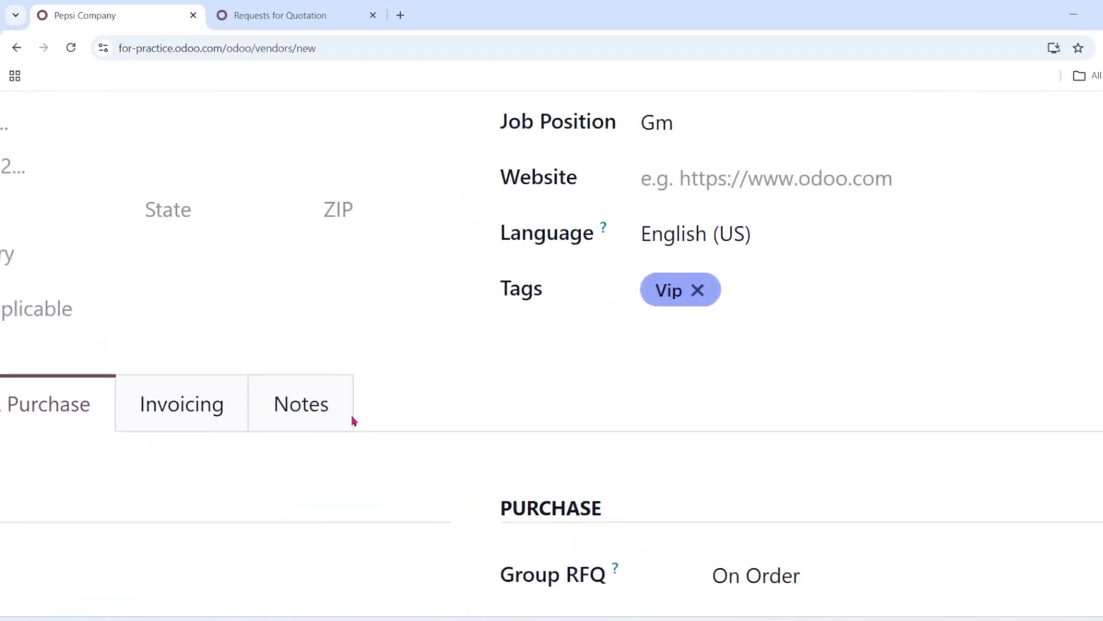
scroll(600, 414, "down", 4)
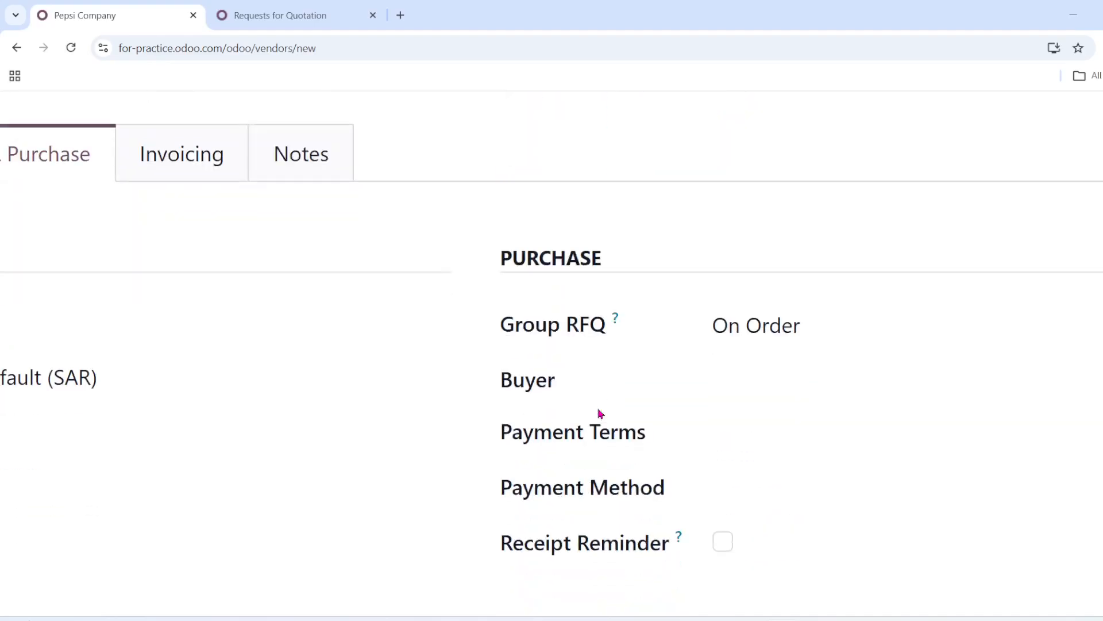
scroll(510, 456, "down", 5, "ctrl")
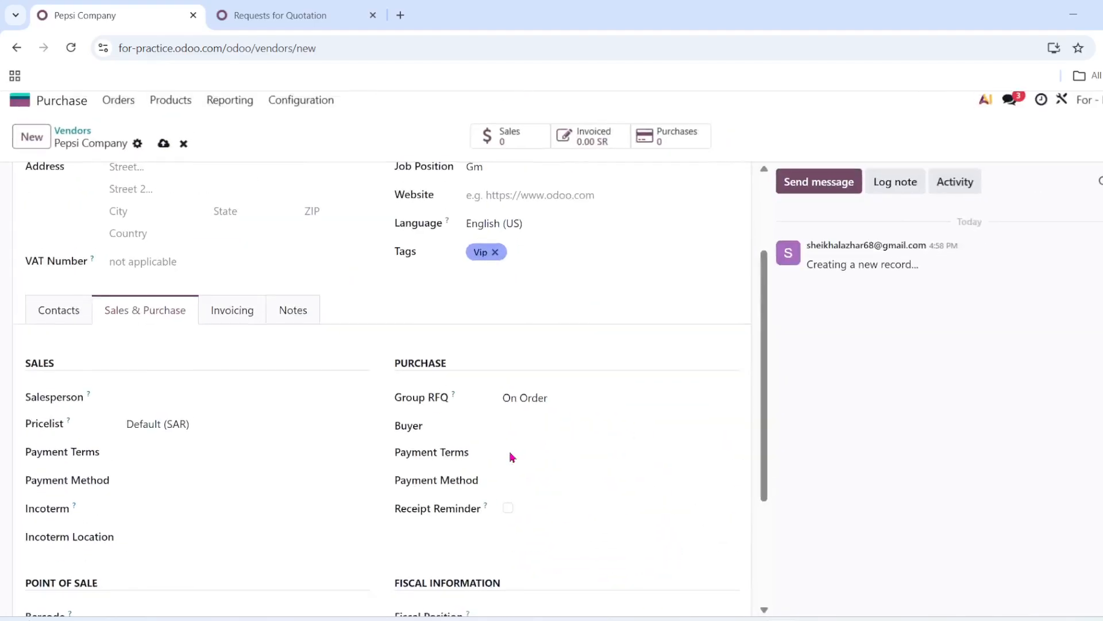
scroll(509, 450, "down", 1, "ctrl")
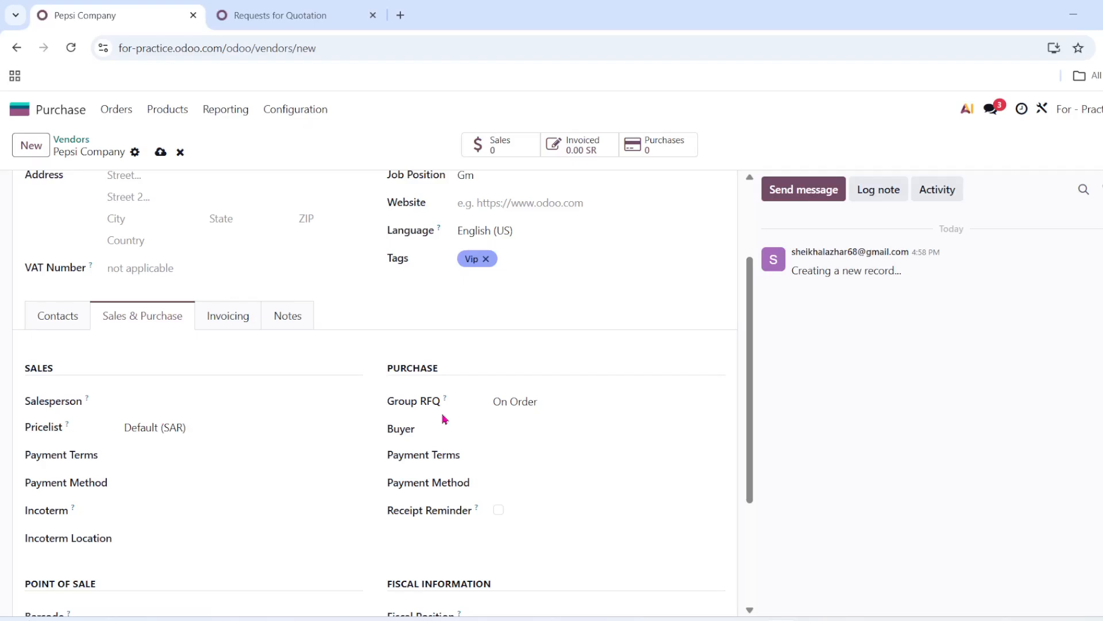
scroll(618, 405, "up", 3)
scroll(619, 405, "down", 2)
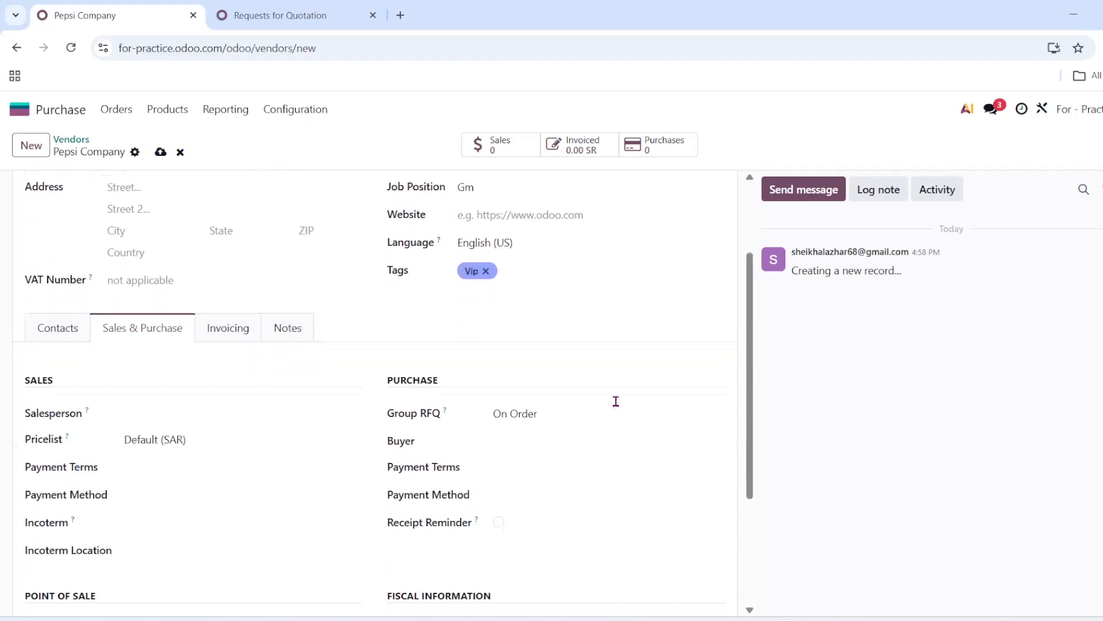
- Assign the teammate listed by first name as the vendor's buyer and set the purchase payment terms to 30 Days
scroll(618, 405, "down", 2)
scroll(616, 402, "up", 1)
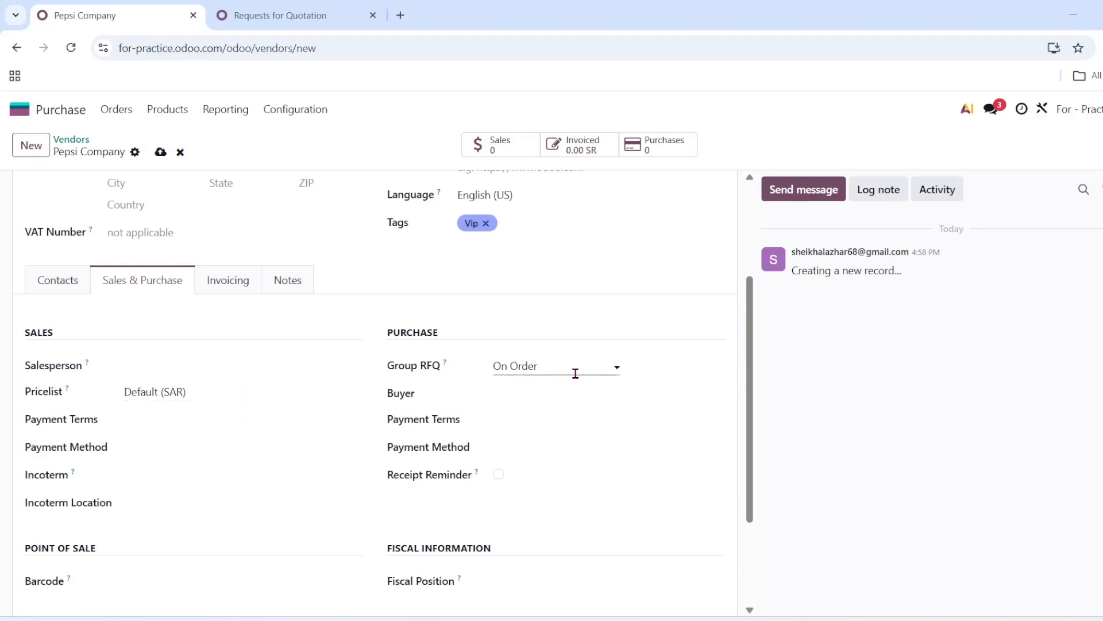
left_click(537, 392)
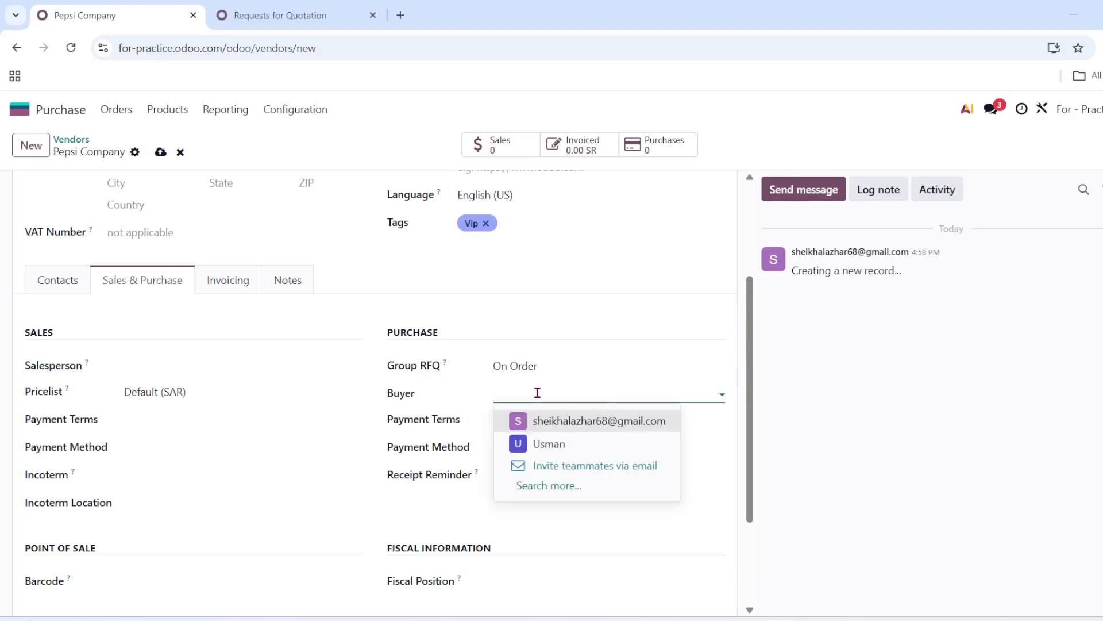
left_click(551, 443)
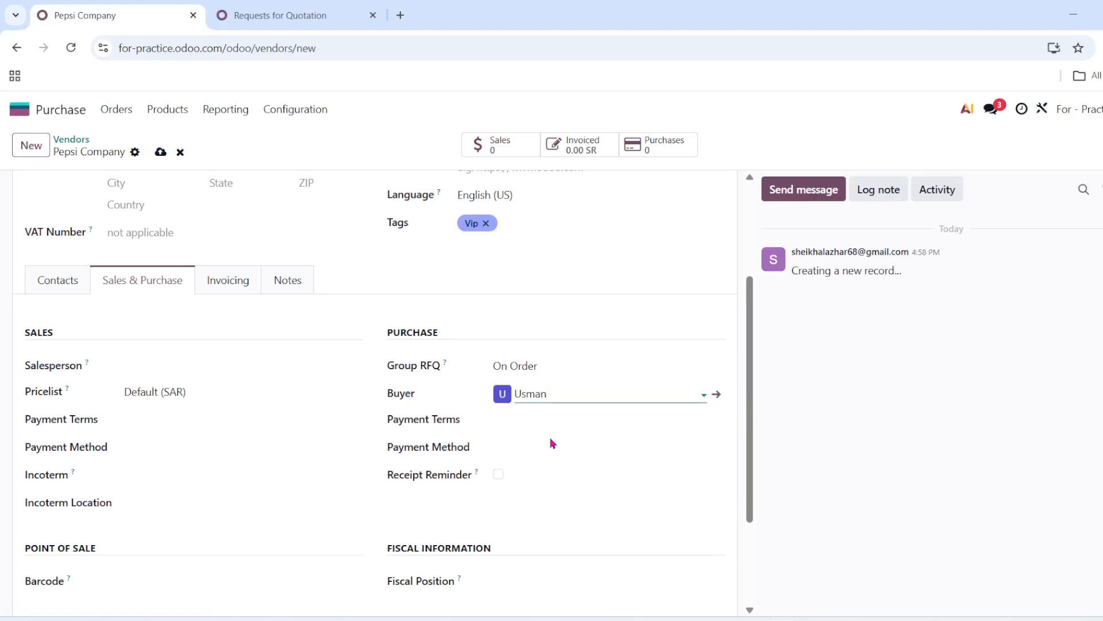
left_click(574, 420)
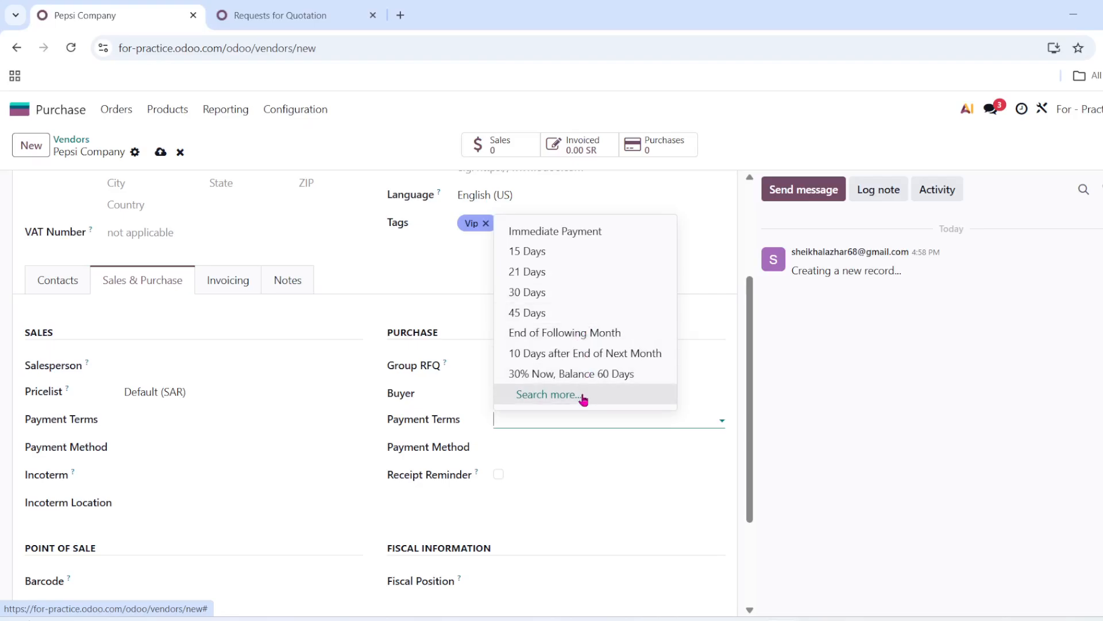
left_click(530, 293)
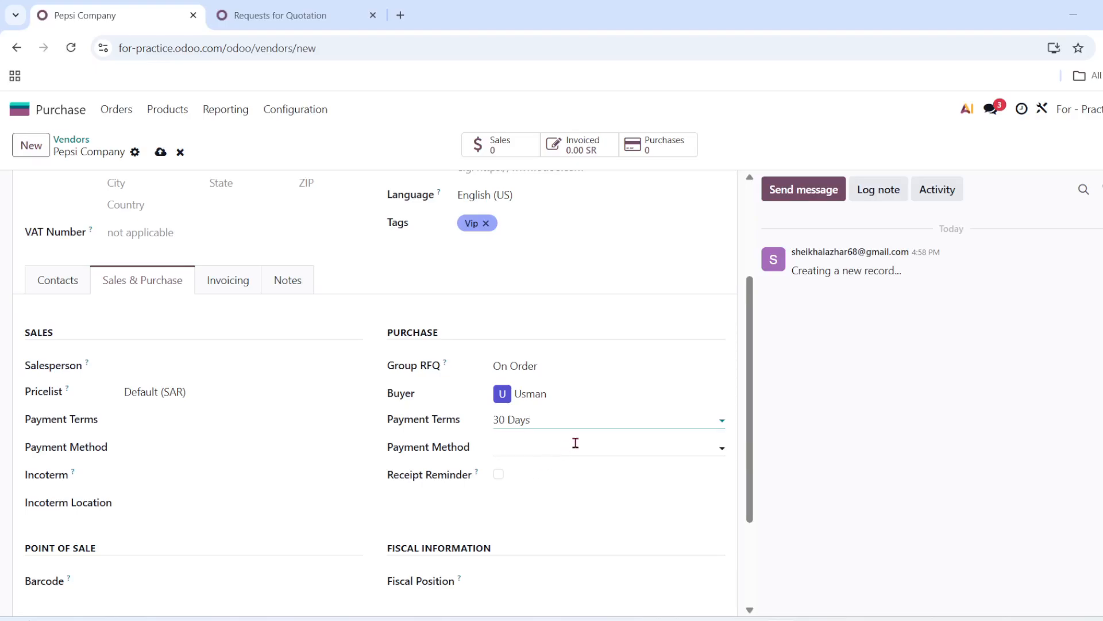
- Set the purchase payment method to Manual Payment (Cash For - Practice) and enable a receipt reminder 5 days before
left_click(529, 453)
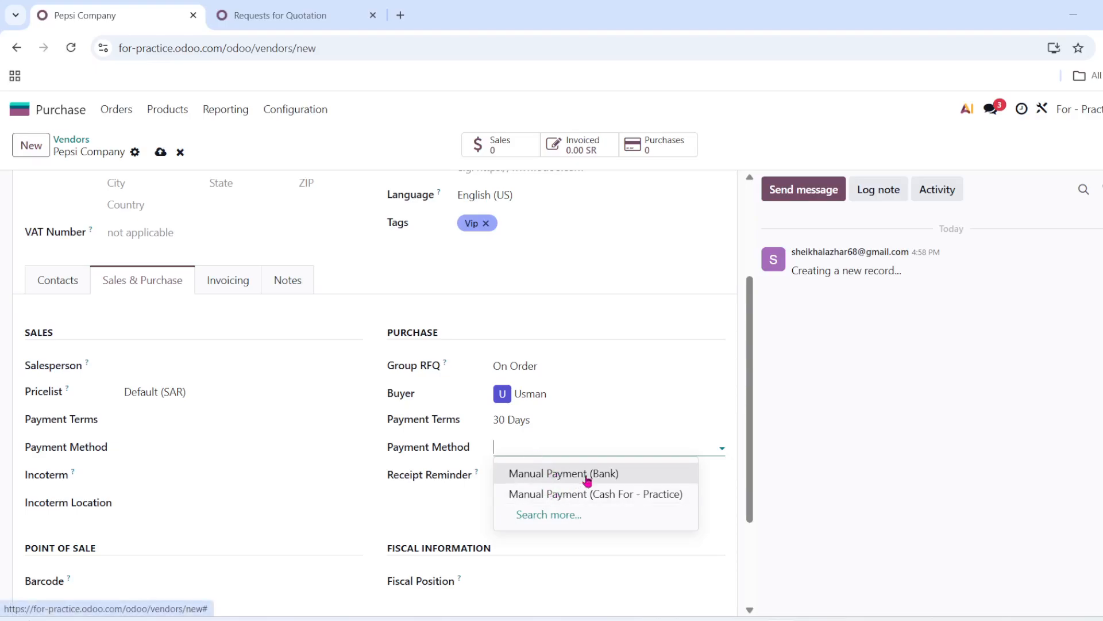
left_click(618, 495)
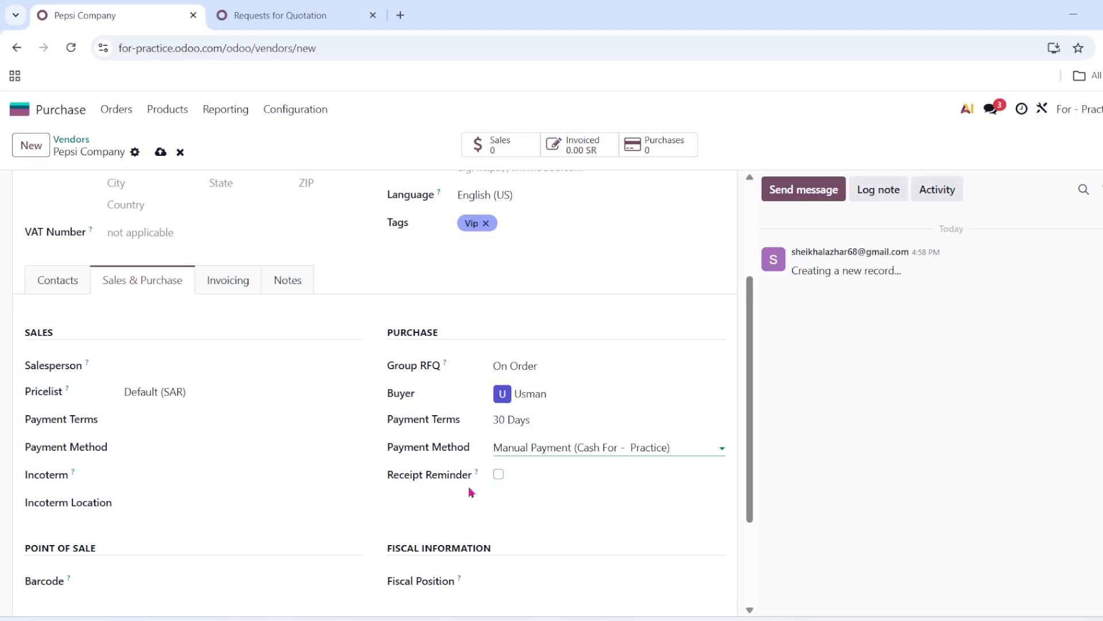
left_click(498, 477)
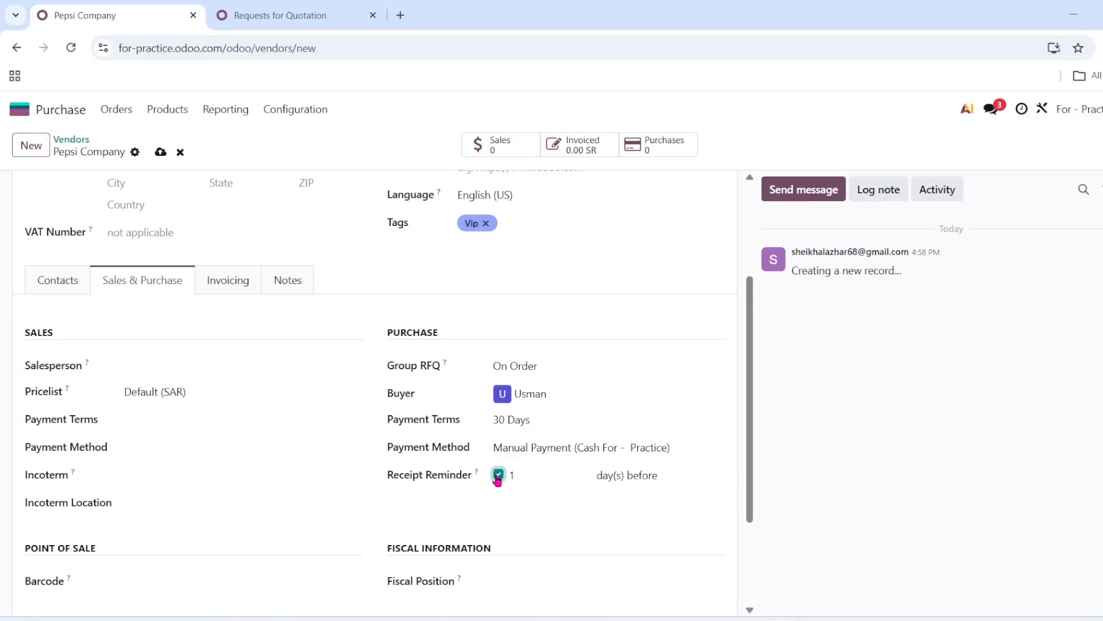
left_click(539, 474)
type("5")
- Set the vendor's fiscal position to Non-Saudi Arabia
scroll(633, 370, "down", 2)
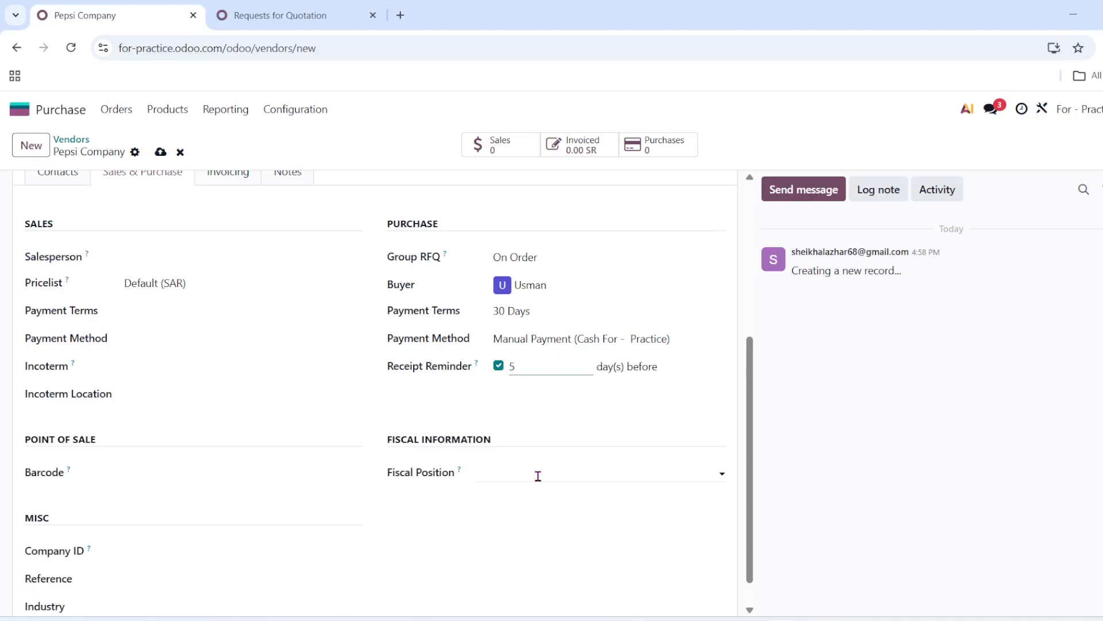
left_click(538, 476)
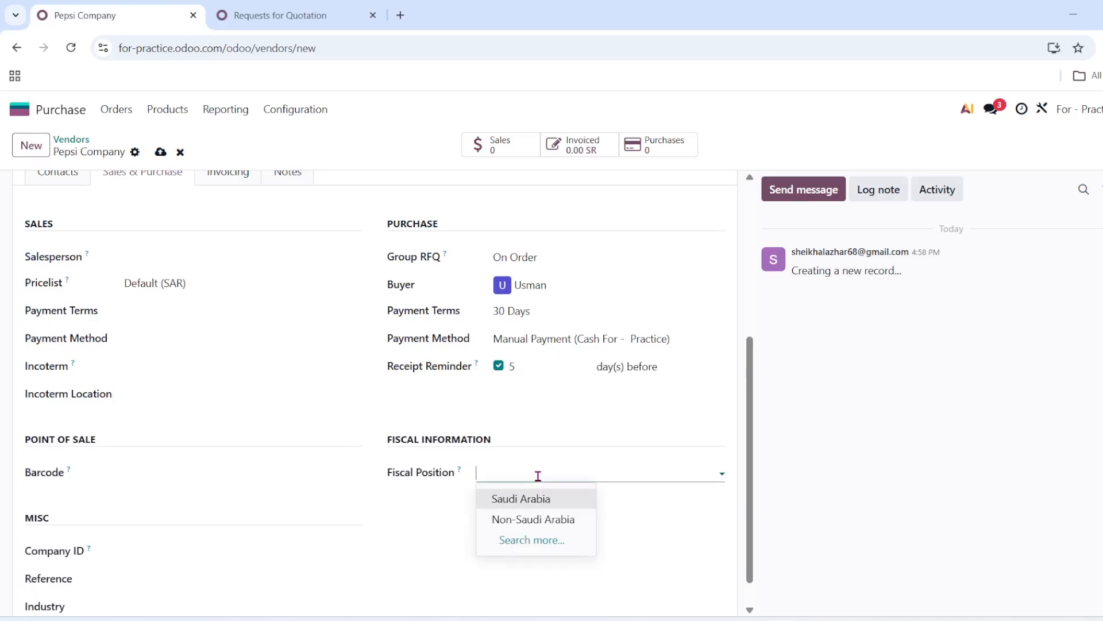
left_click(538, 519)
- Enter 65475 as the vendor's reference and look through the available industries without choosing one
scroll(420, 535, "down", 1)
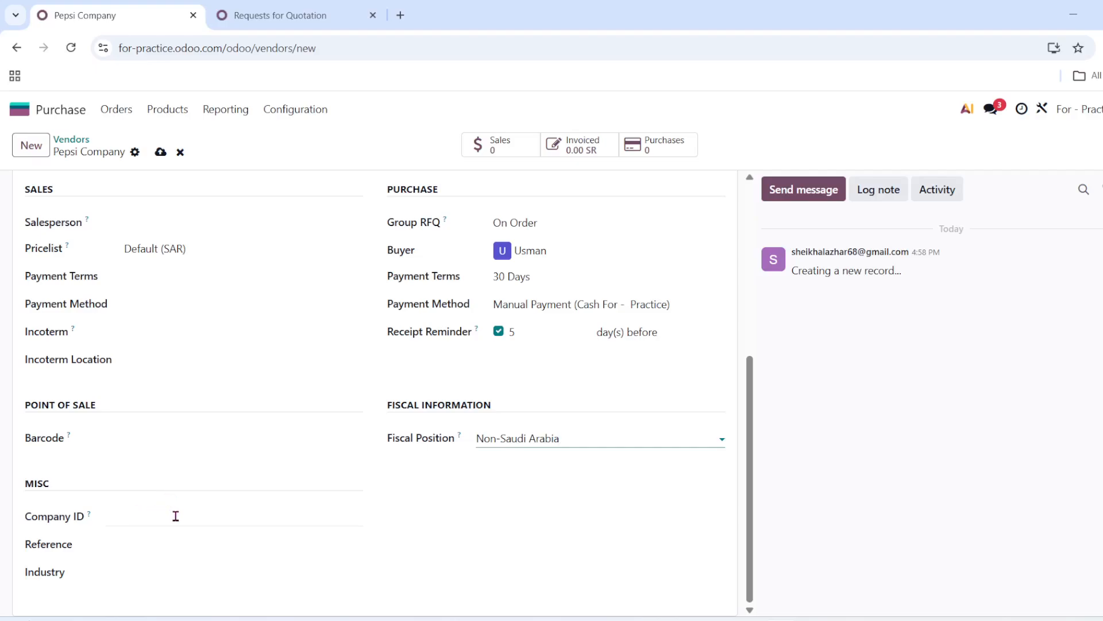
left_click(175, 547)
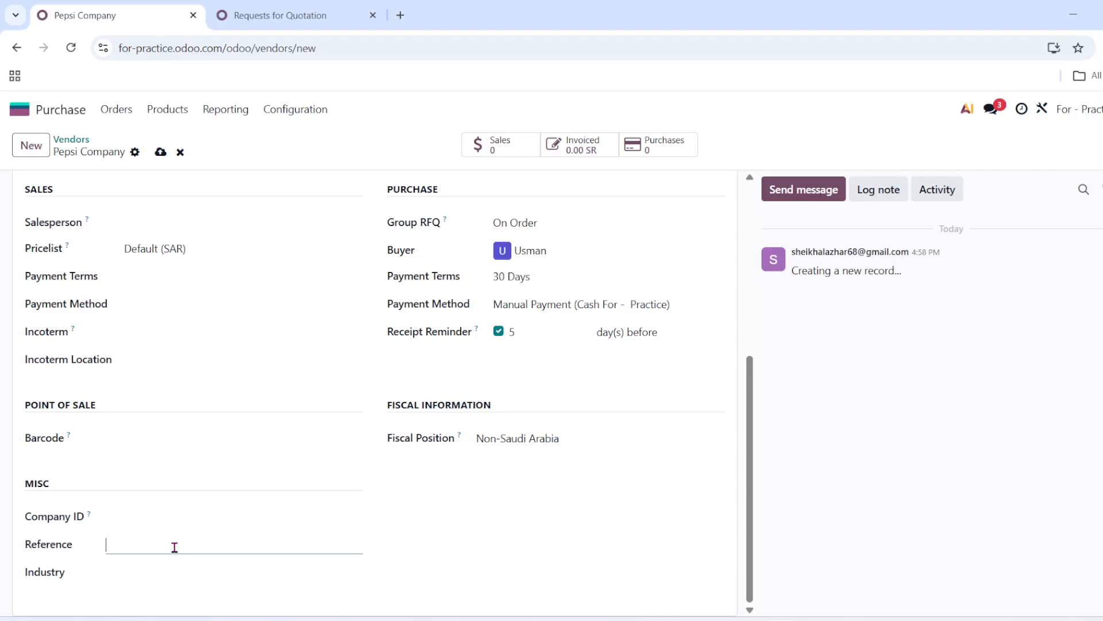
type("65475")
left_click(216, 575)
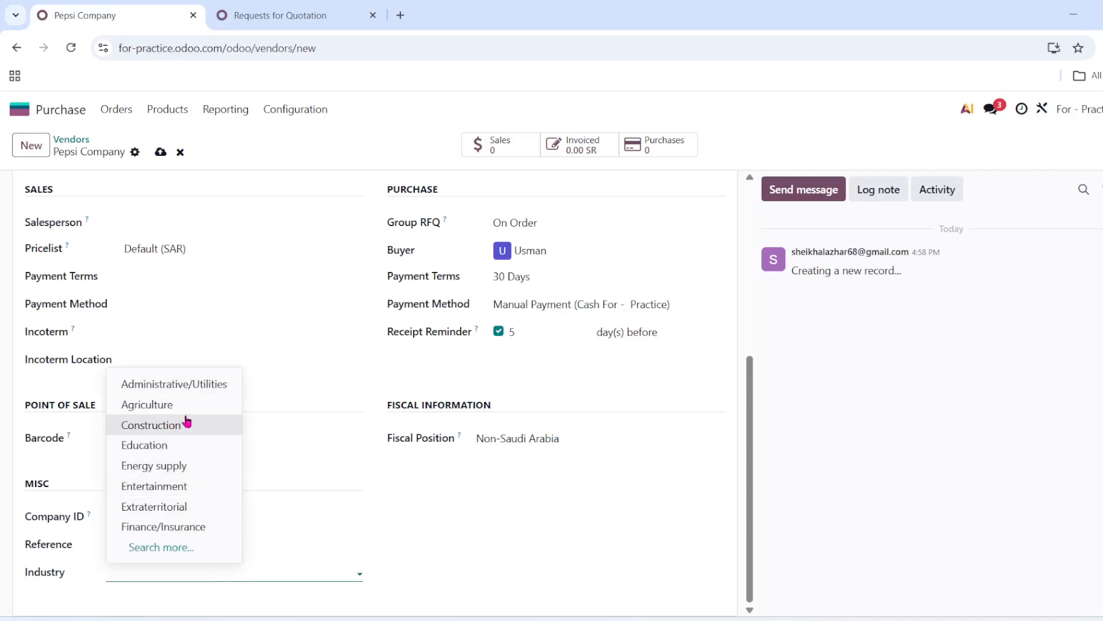
left_click(337, 538)
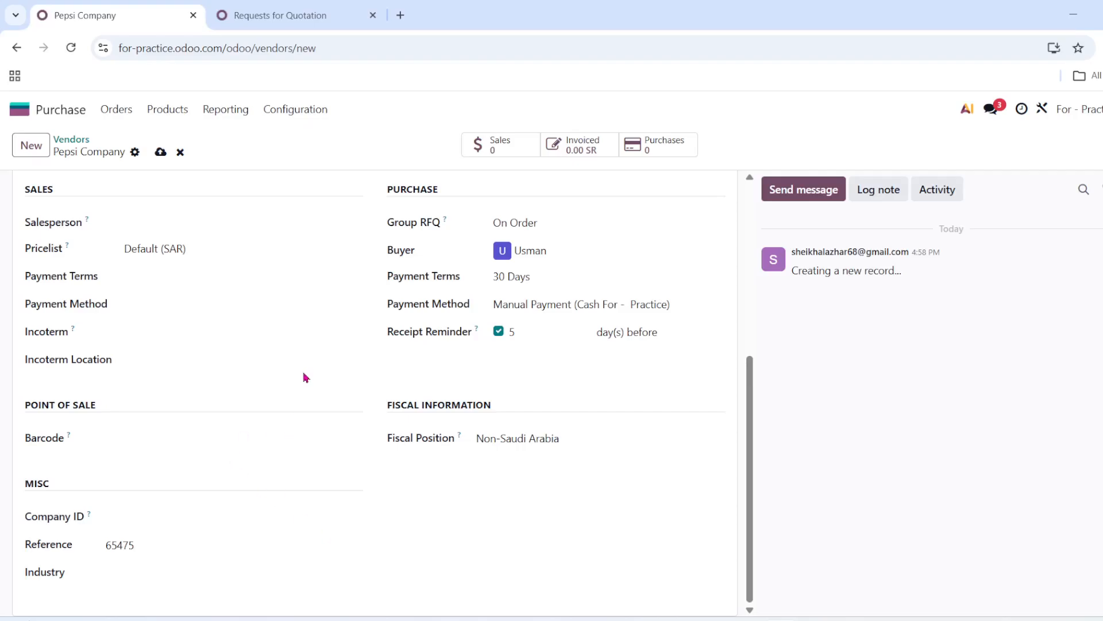
- Review the completed vendor form and examine the Invoicing options for bank accounts and the follow-up responsible
scroll(303, 375, "up", 3)
scroll(303, 372, "up", 3)
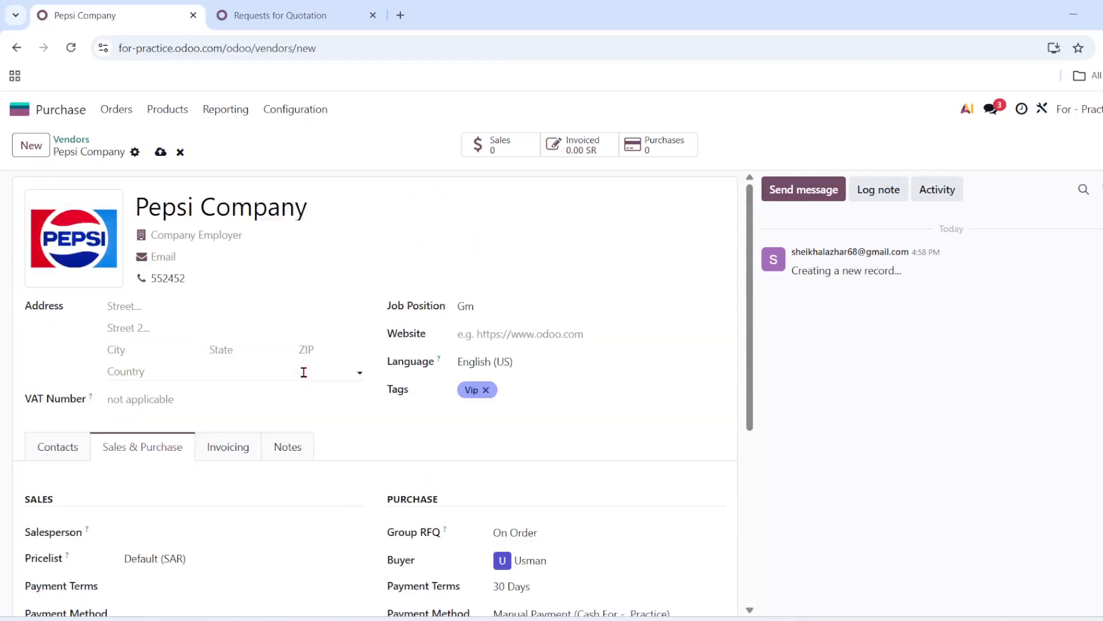
scroll(303, 372, "down", 5)
scroll(303, 373, "up", 2)
scroll(304, 371, "up", 1)
scroll(303, 372, "down", 1)
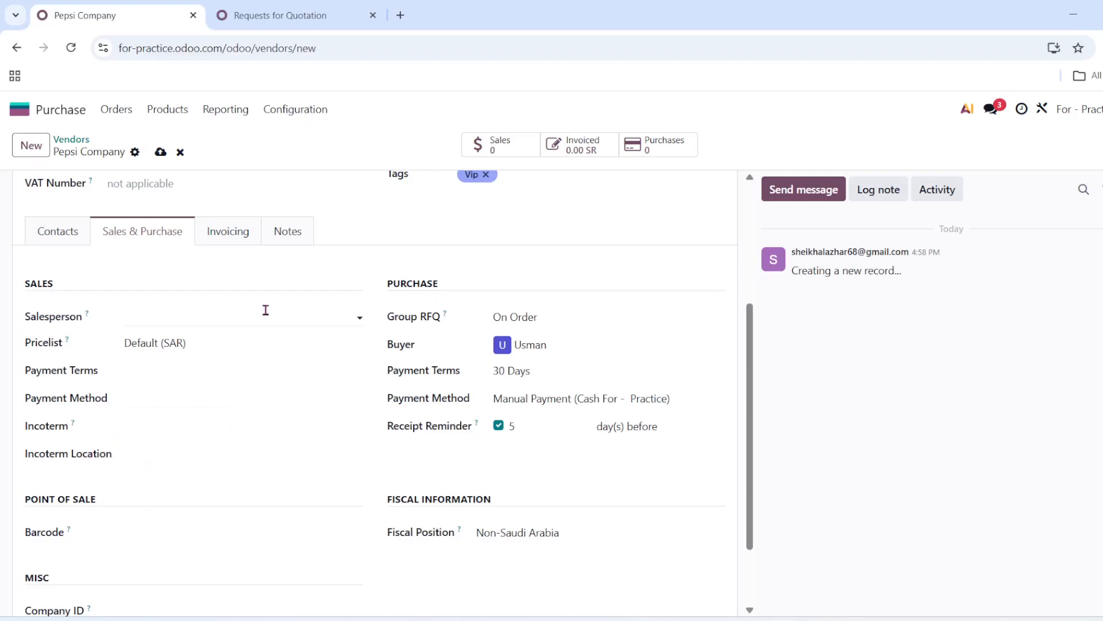
left_click(227, 238)
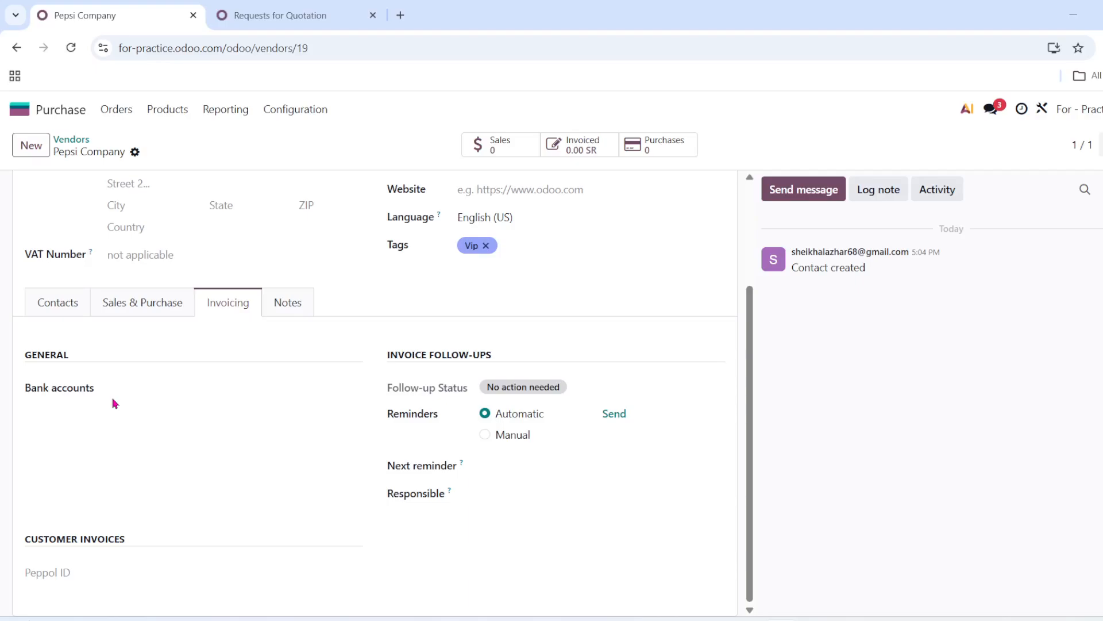
left_click(140, 383)
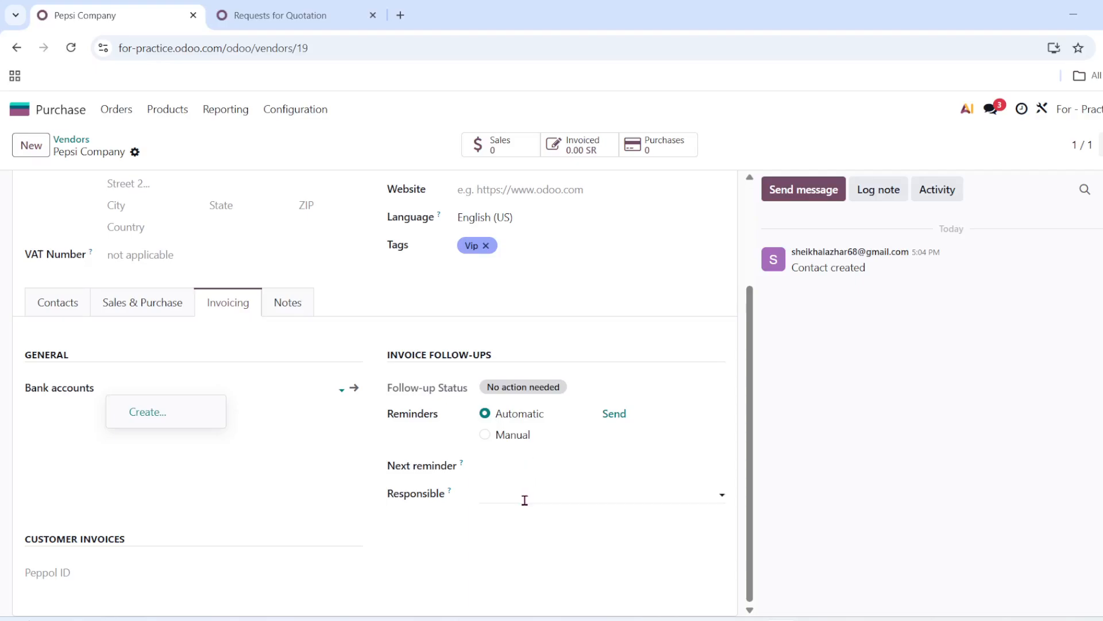
left_click(524, 497)
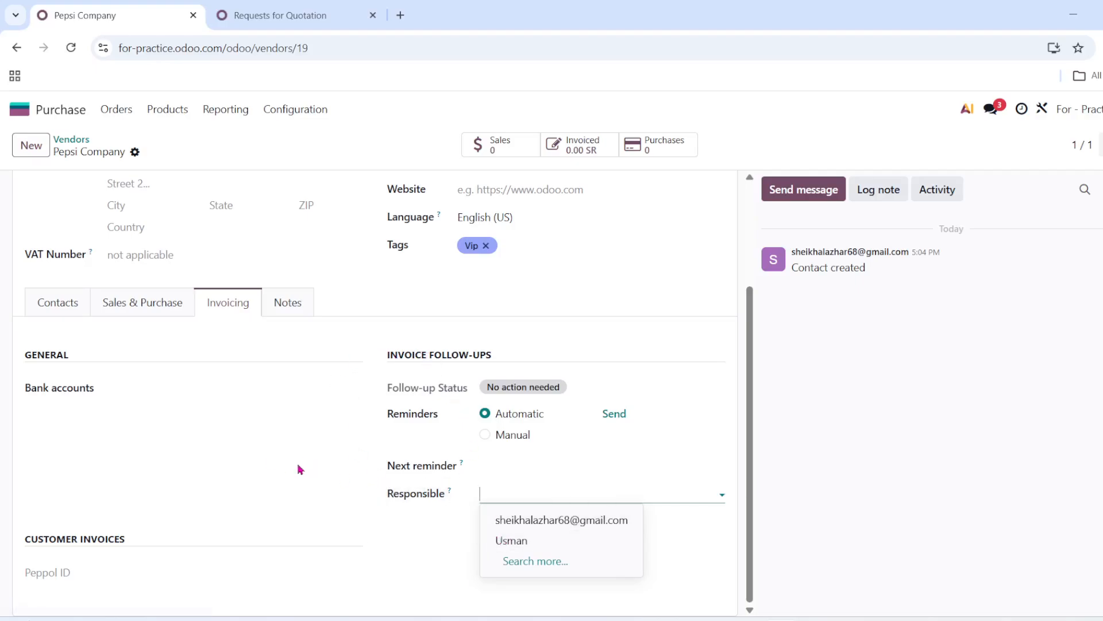
- Enter "Gate no - 4" as the instruction on stock operations in the vendor's notes and save the record
left_click(288, 309)
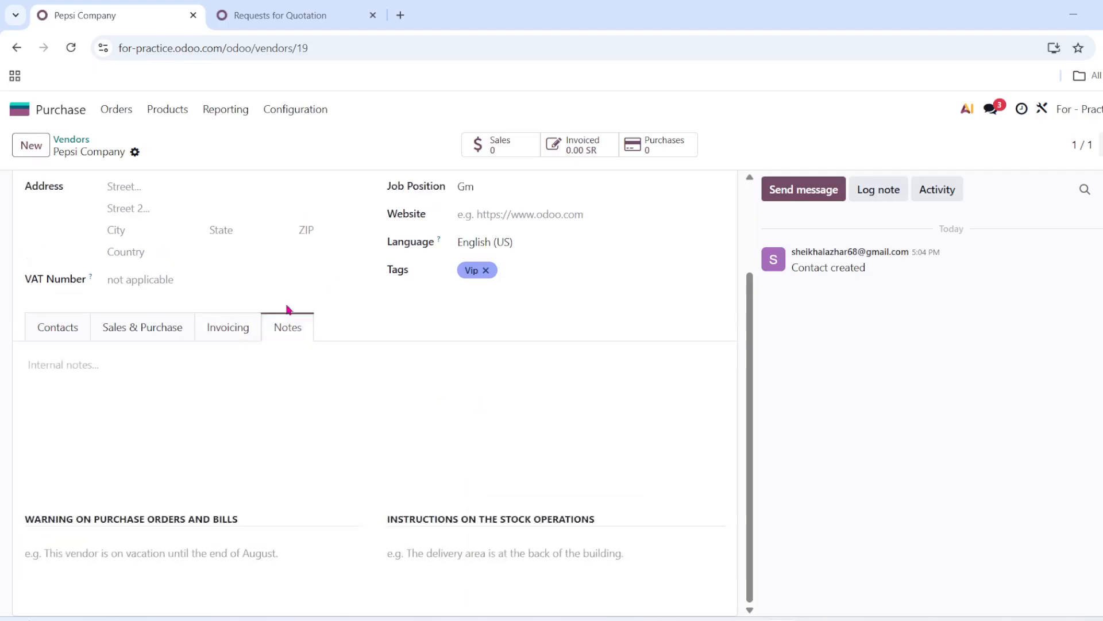
left_click(82, 379)
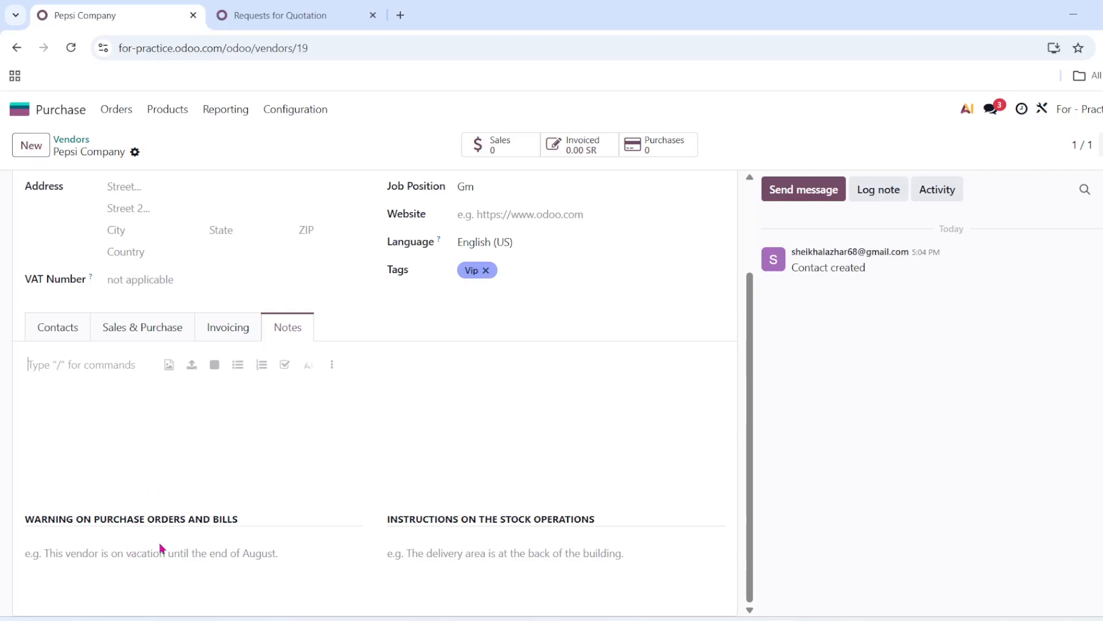
left_click(483, 549)
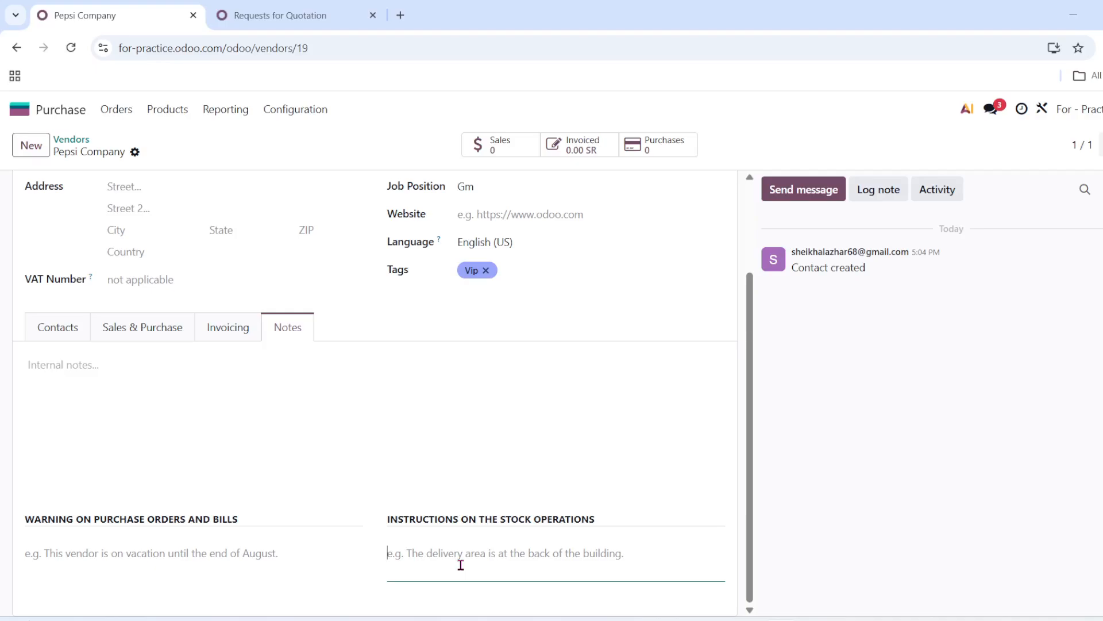
type("G")
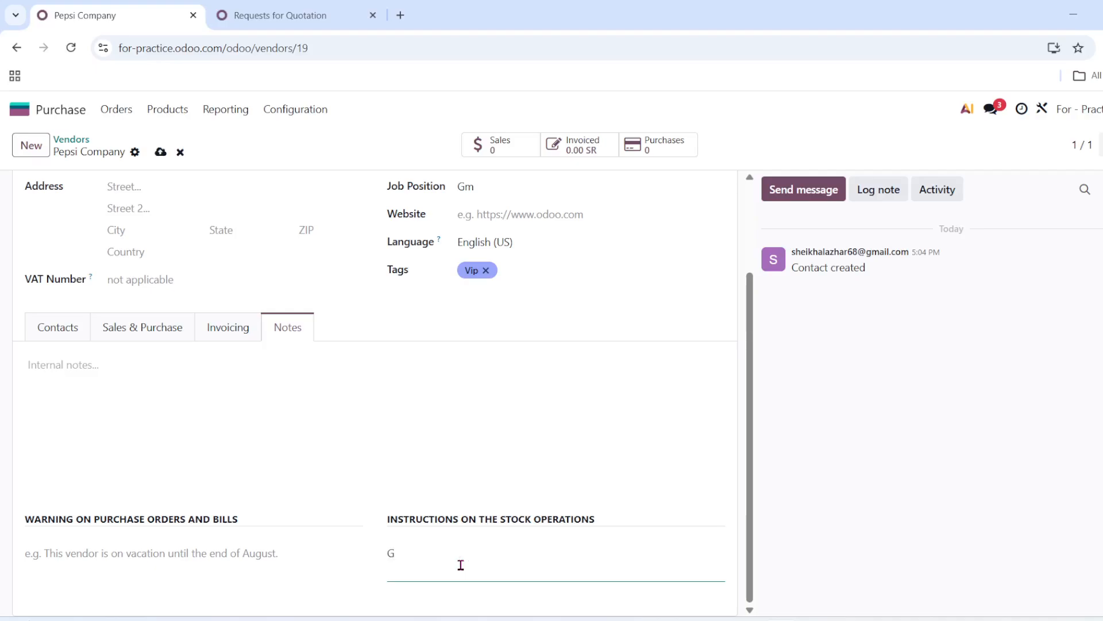
type("ate no -4")
key("Left")
left_click(199, 557)
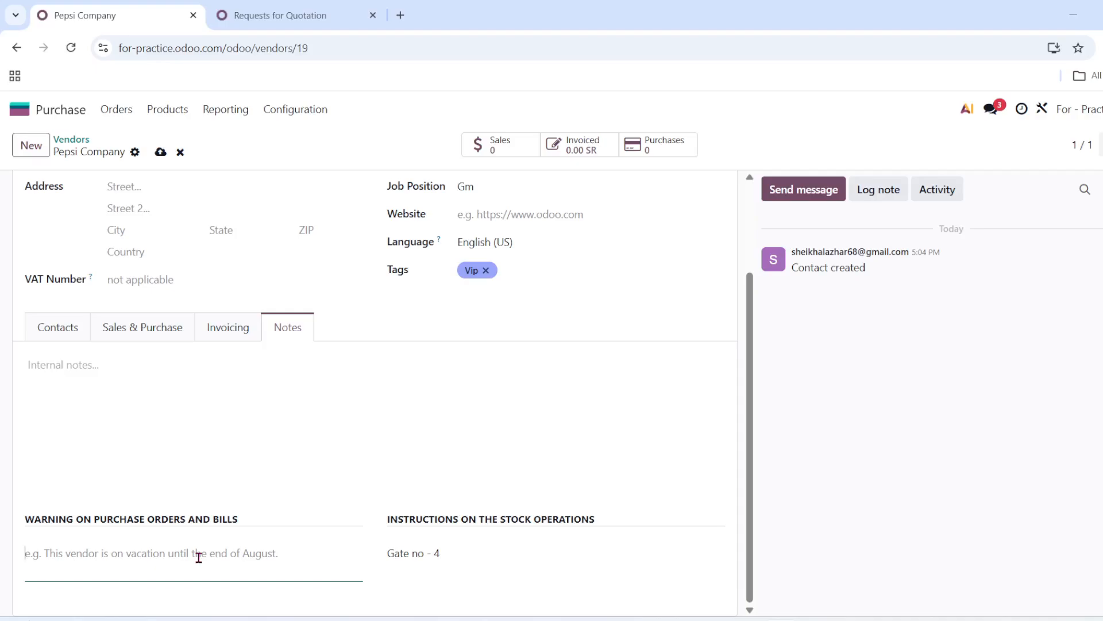
left_click(195, 370)
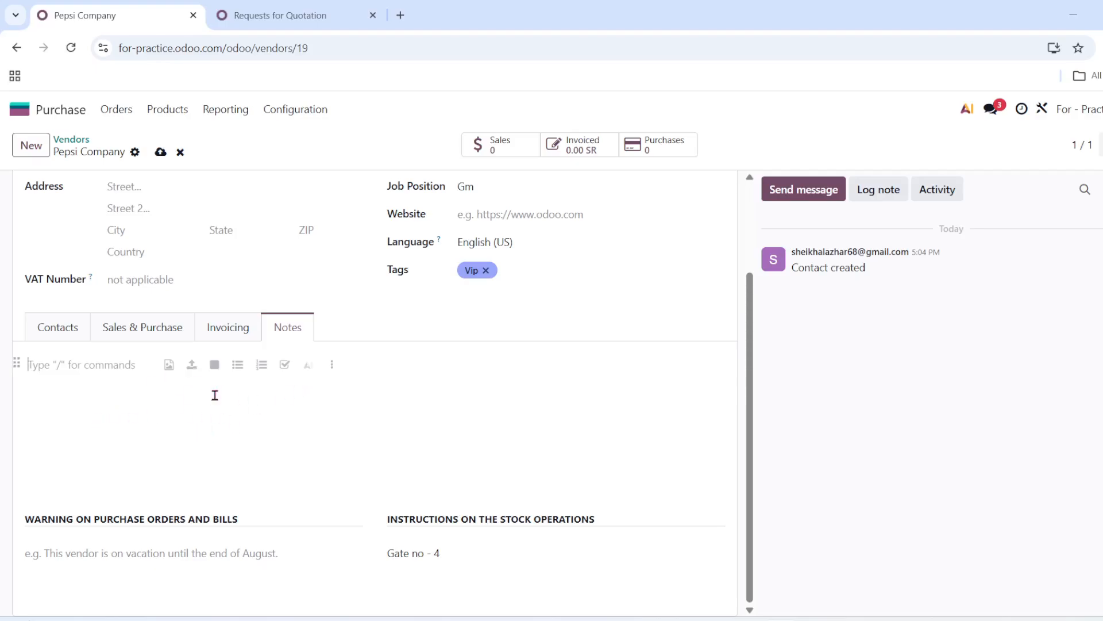
left_click(156, 153)
- Review the saved vendor's contact details and its Sales & Purchase settings
left_click(144, 338)
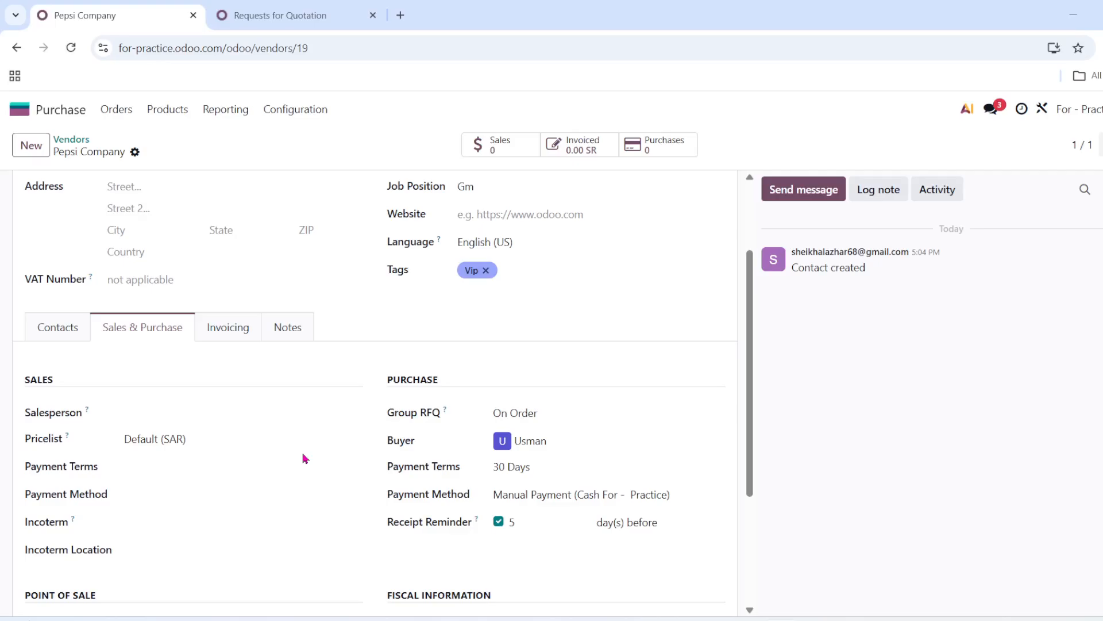
scroll(305, 458, "up", 2)
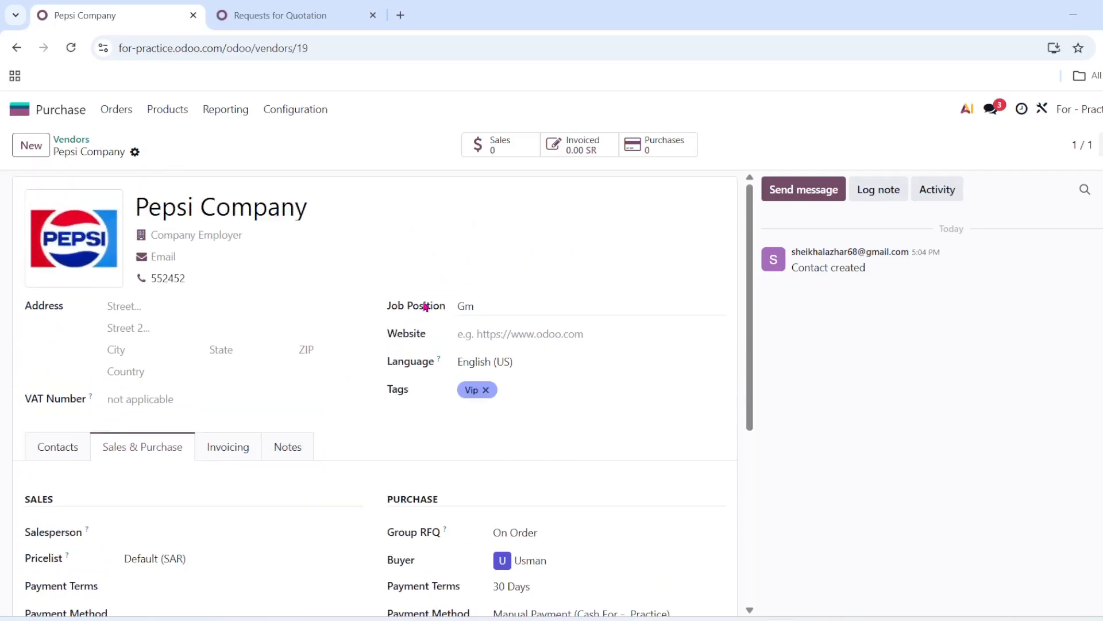
scroll(426, 306, "down", 5)
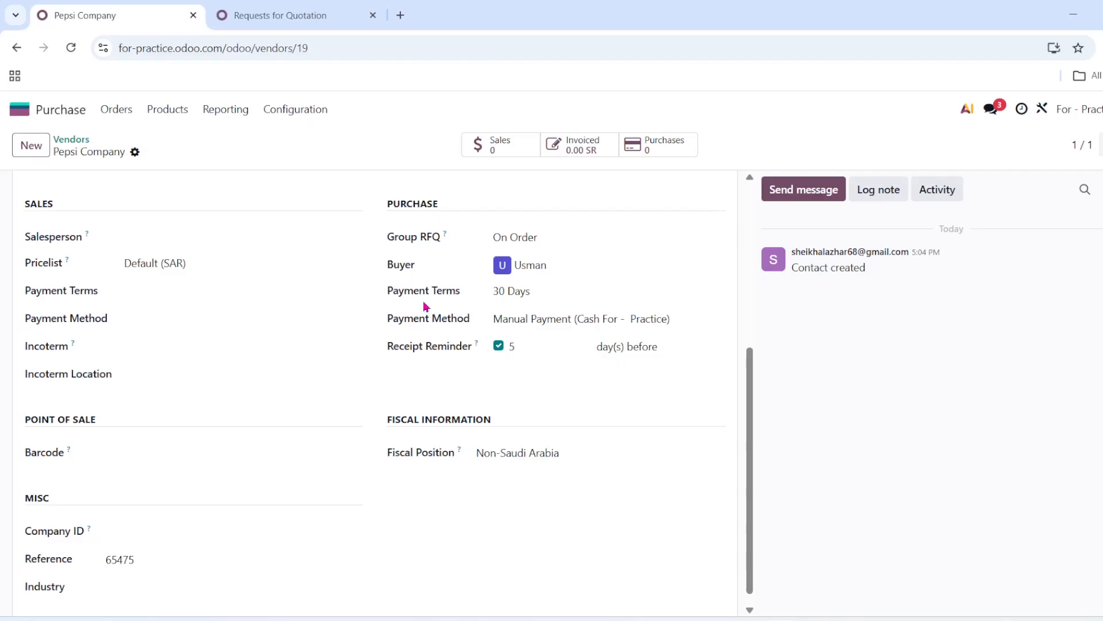
scroll(425, 306, "up", 5)
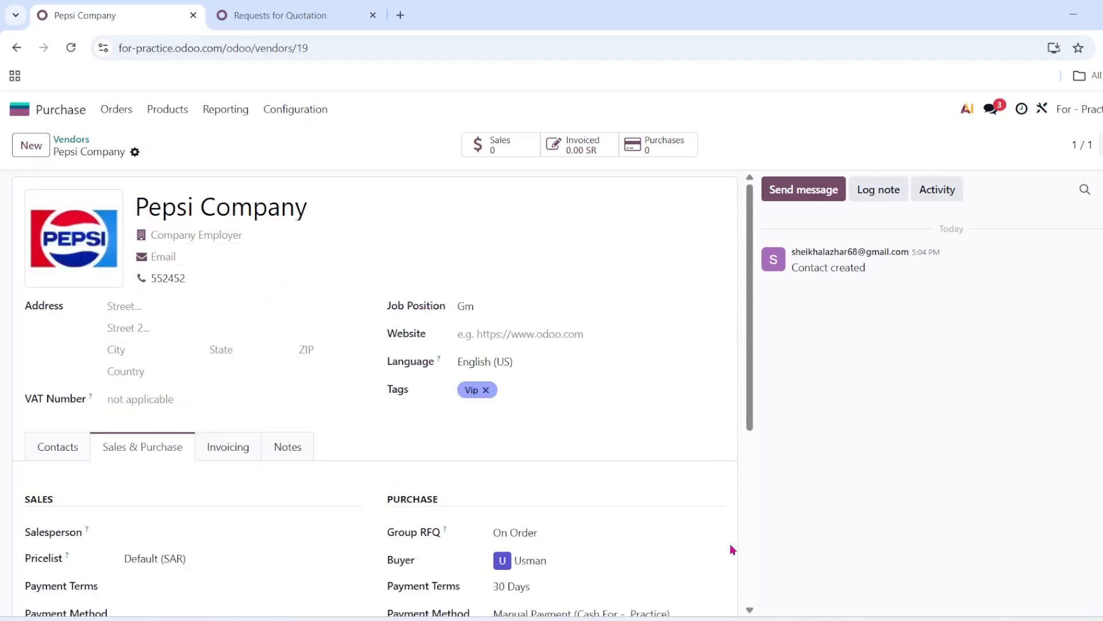
key("alt+Tab")
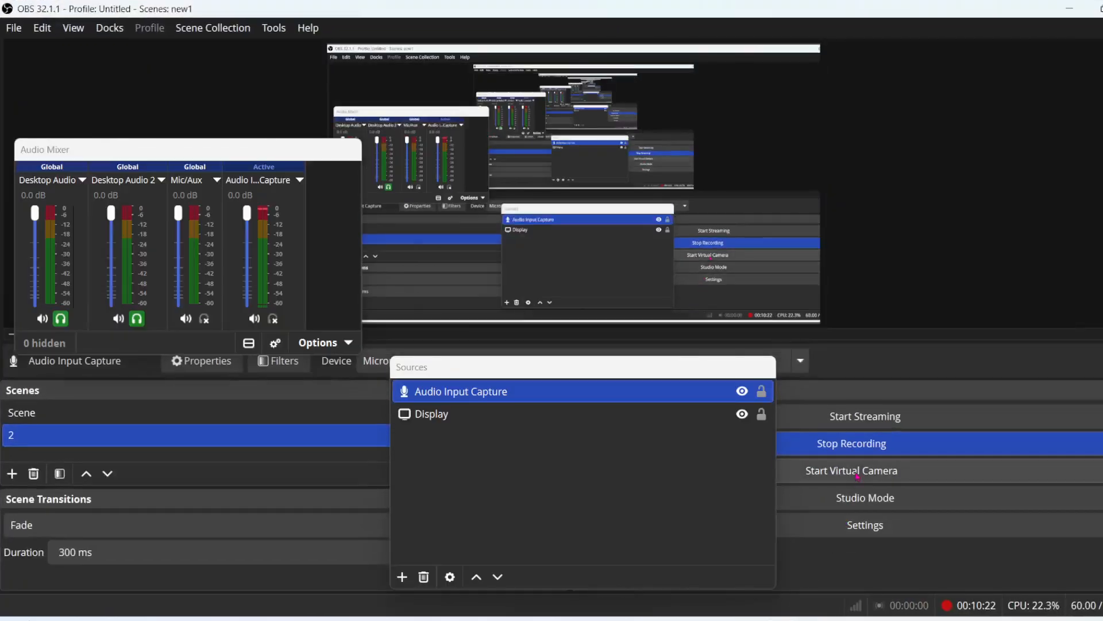